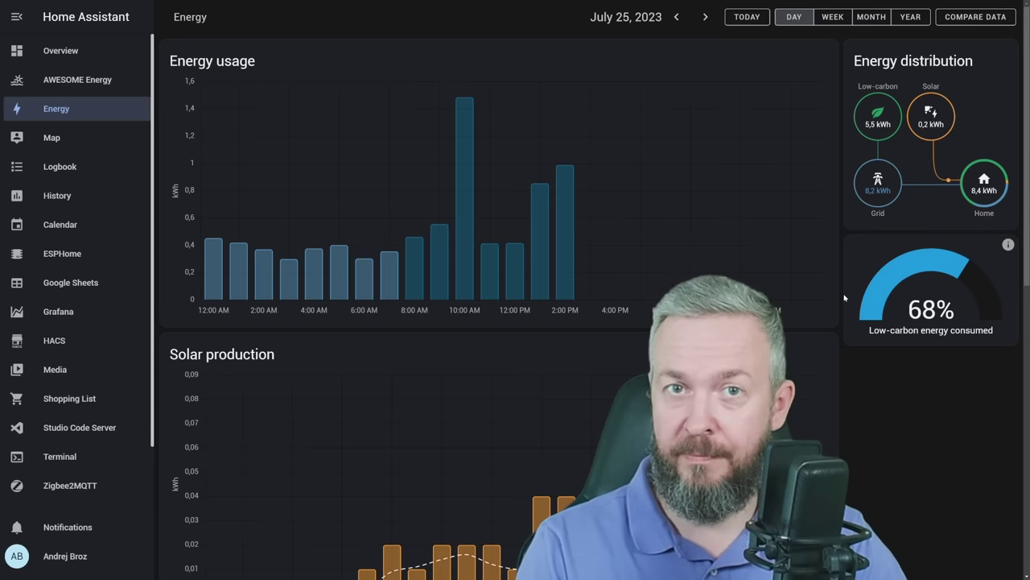
- Go to Settings and open the Dashboards list
scroll(81, 451, down, 2)
click(78, 476)
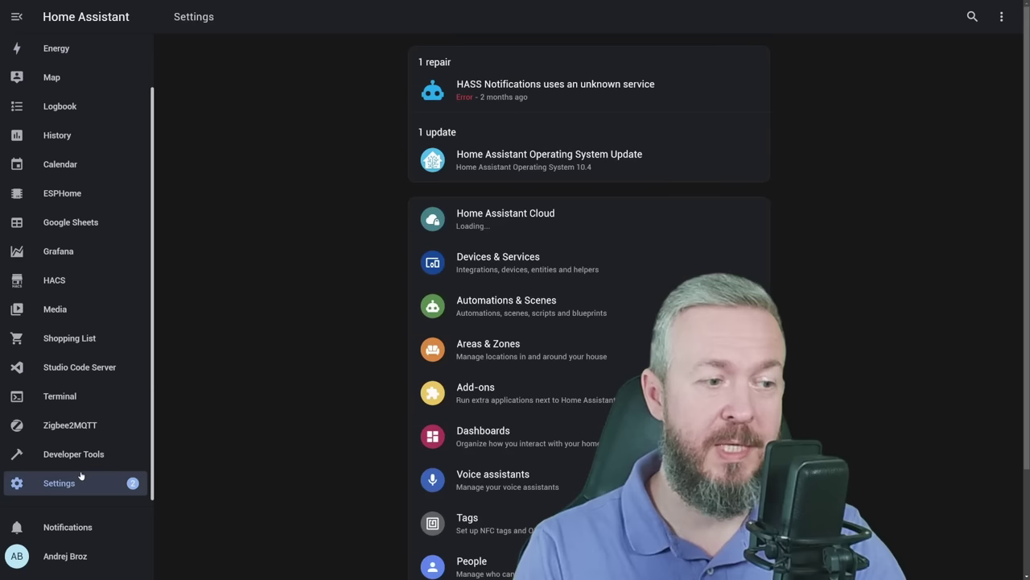
scroll(511, 454, down, 3)
click(520, 306)
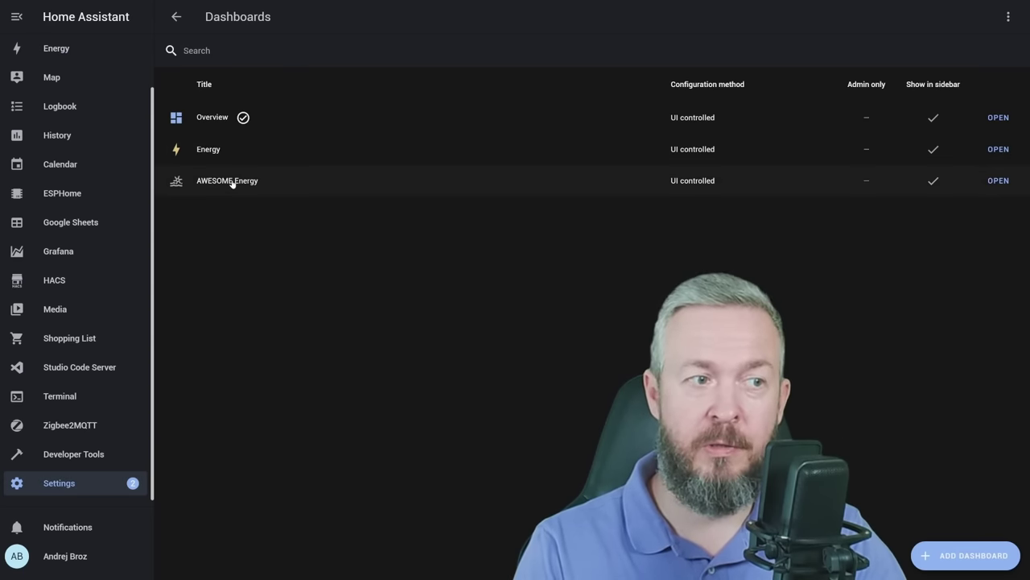
- Open the new-dashboard form, look at the title and icon fields, then close it unsaved
click(946, 563)
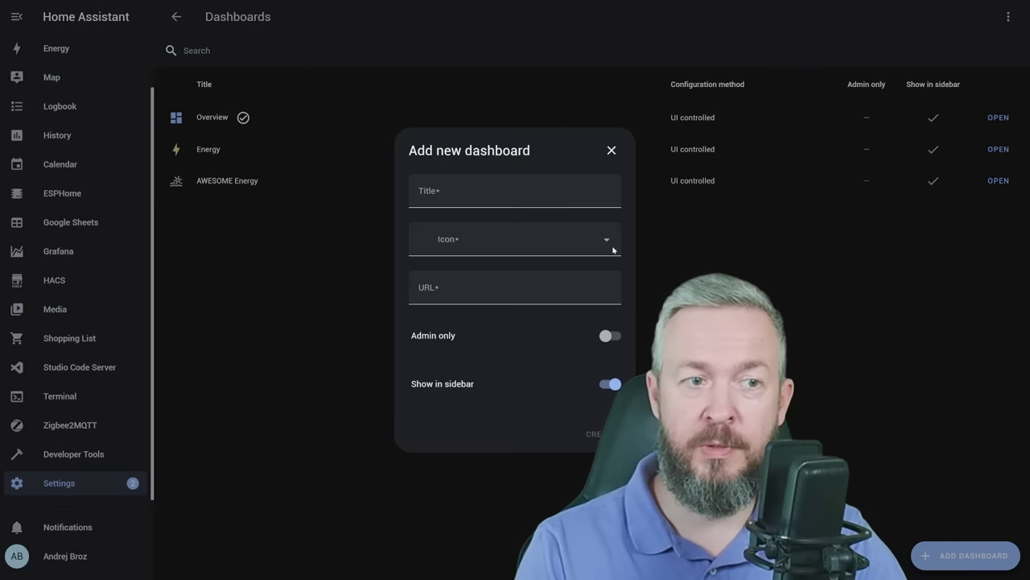
click(473, 193)
click(472, 236)
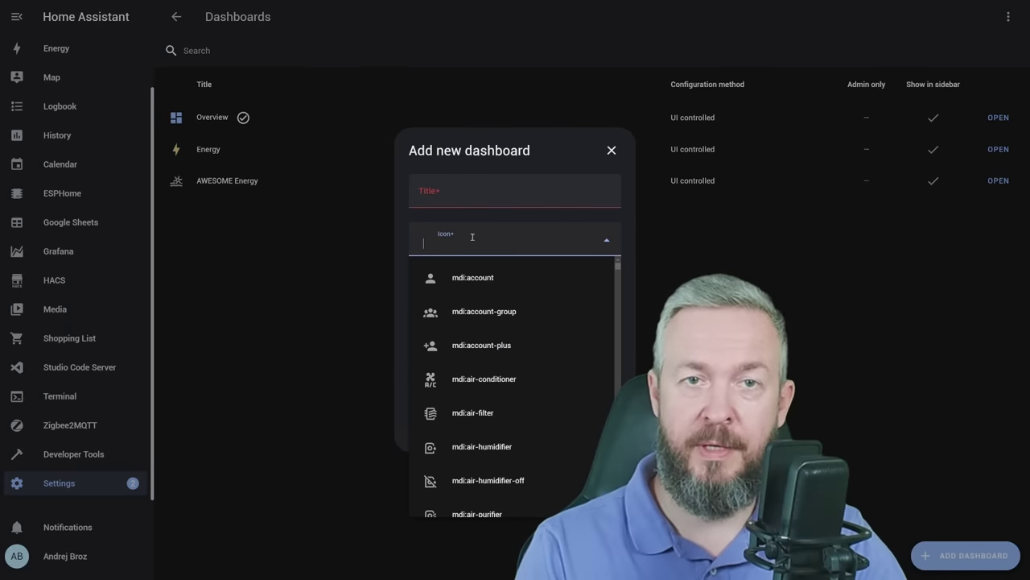
key(Escape)
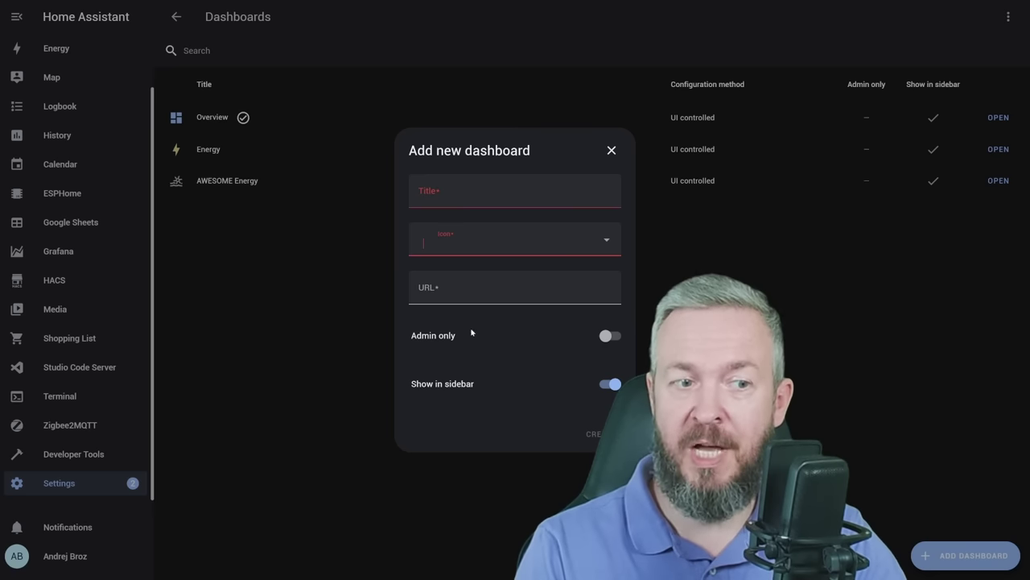
click(367, 294)
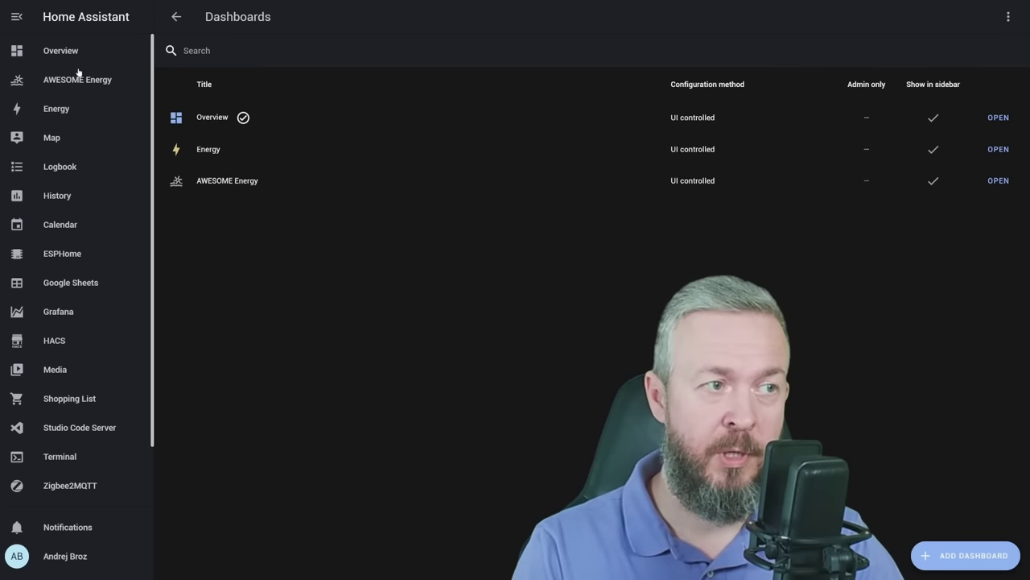
- Open AWESOME Energy and take control of it, starting with an empty dashboard
click(78, 79)
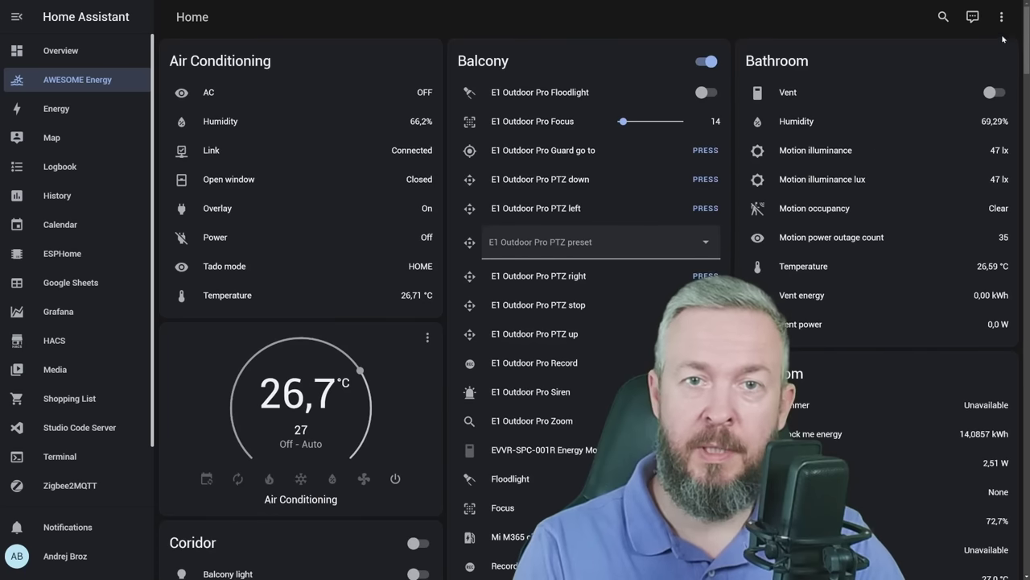
click(1001, 17)
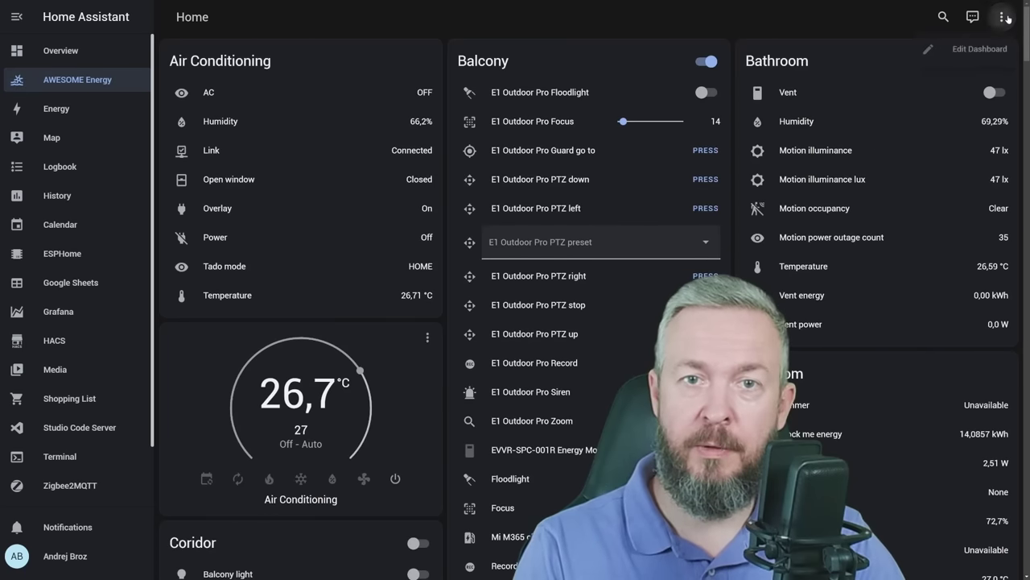
click(979, 50)
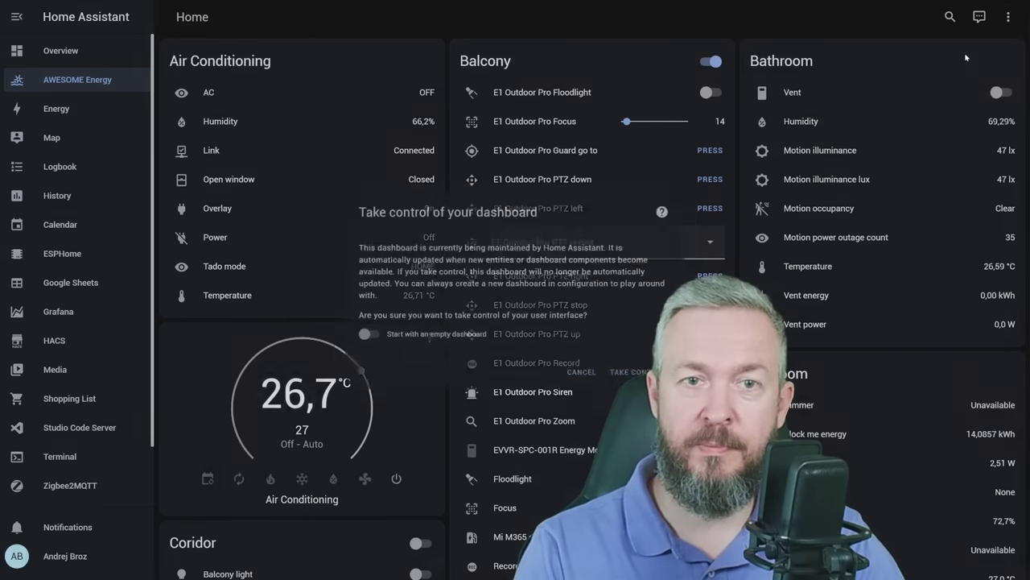
click(359, 337)
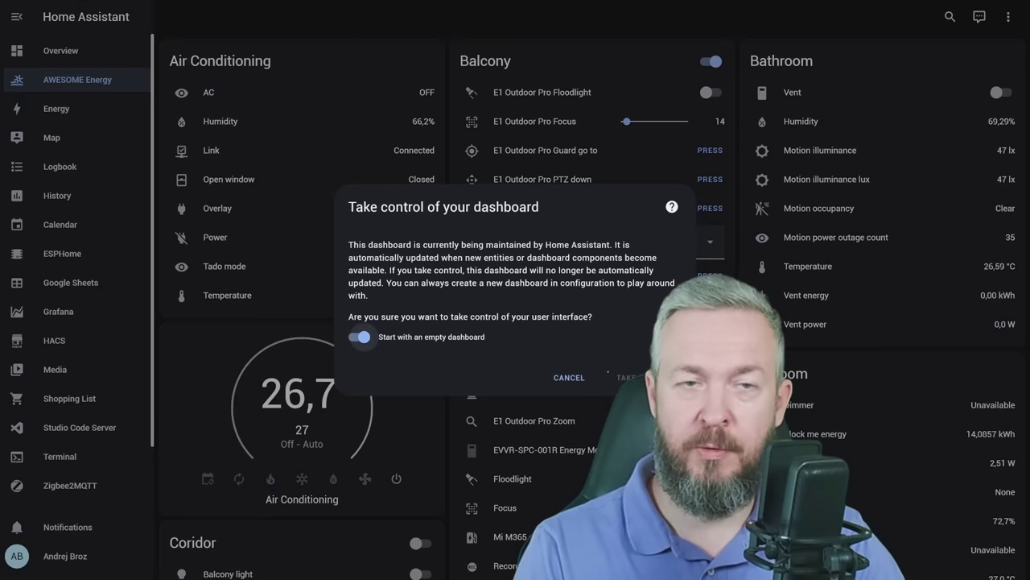
click(632, 378)
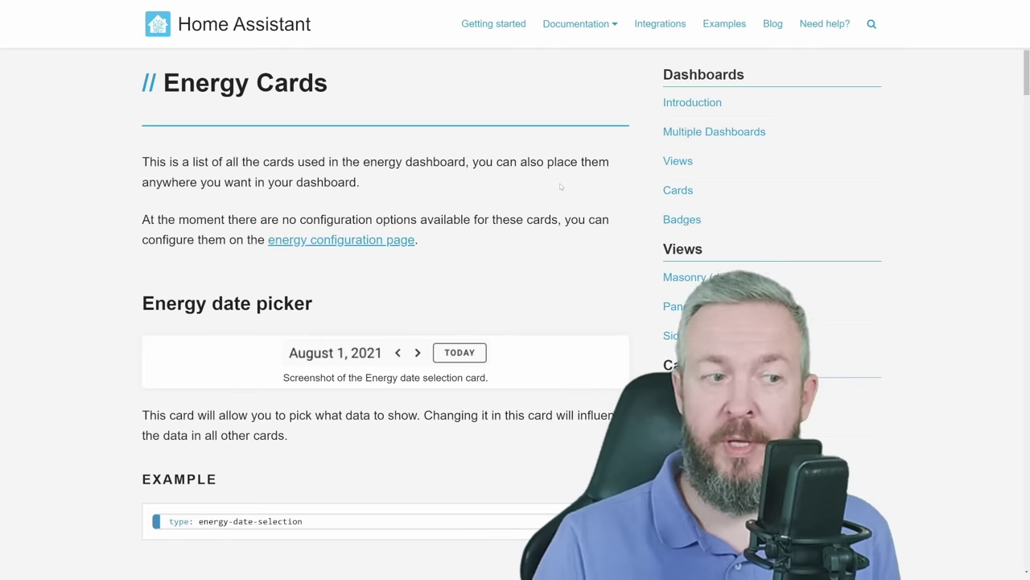
- Select the energy-date-selection example code, then scroll through every energy card example to the devices graph
scroll(238, 349, down, 3)
drag(303, 400, 174, 401)
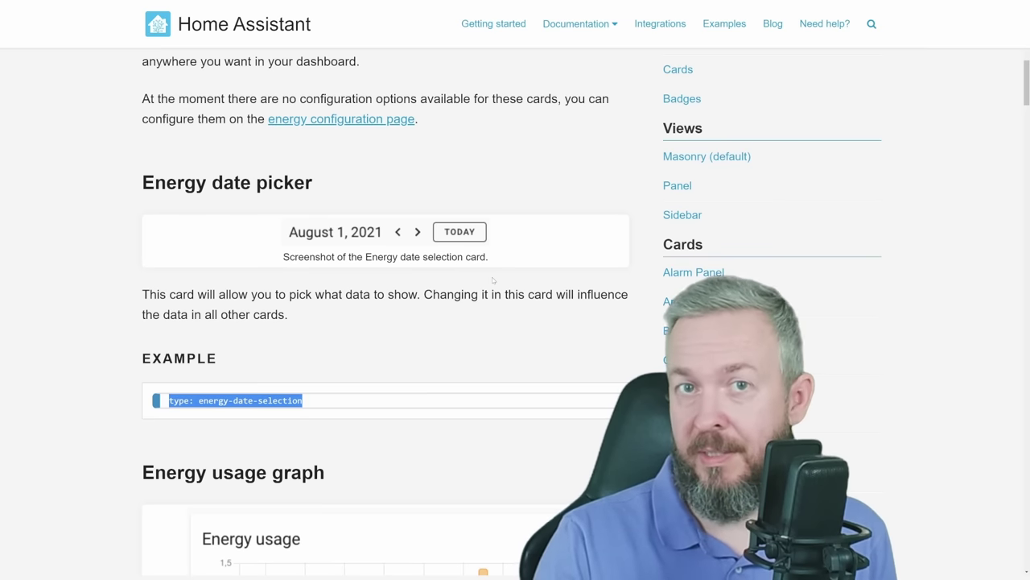
scroll(493, 279, down, 3)
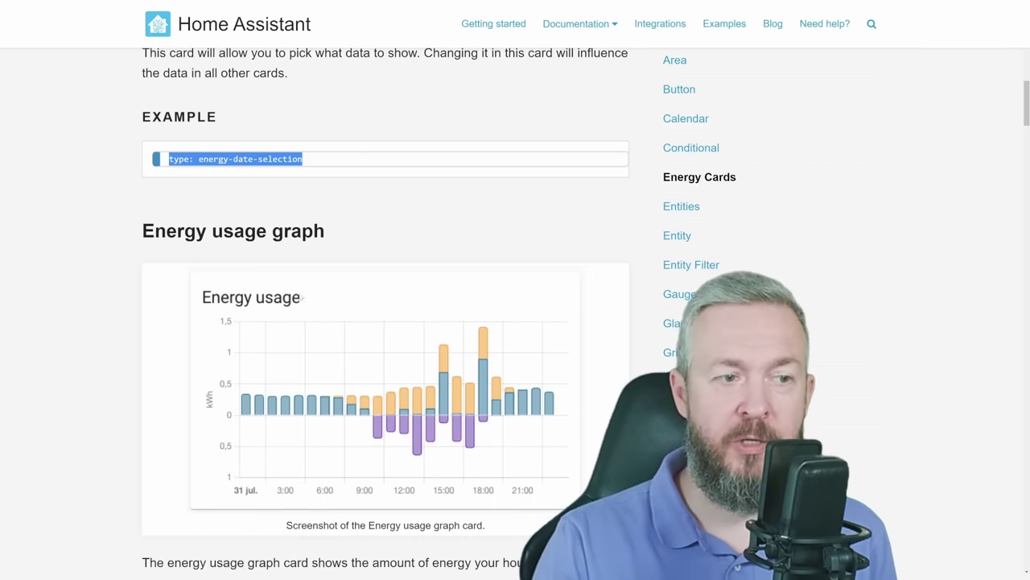
scroll(302, 300, down, 3)
scroll(299, 301, down, 3)
scroll(311, 298, down, 5)
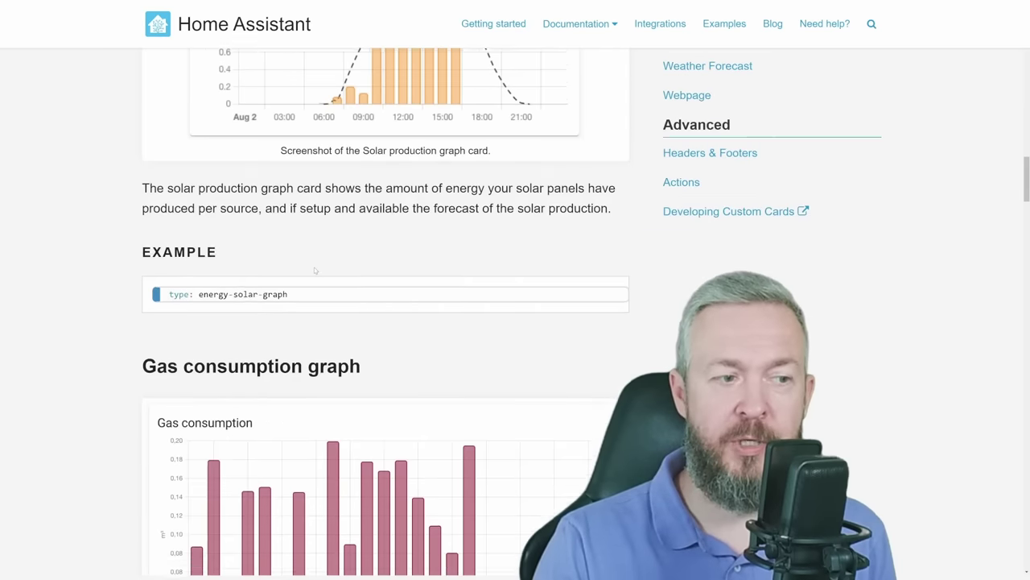
scroll(430, 292, down, 4)
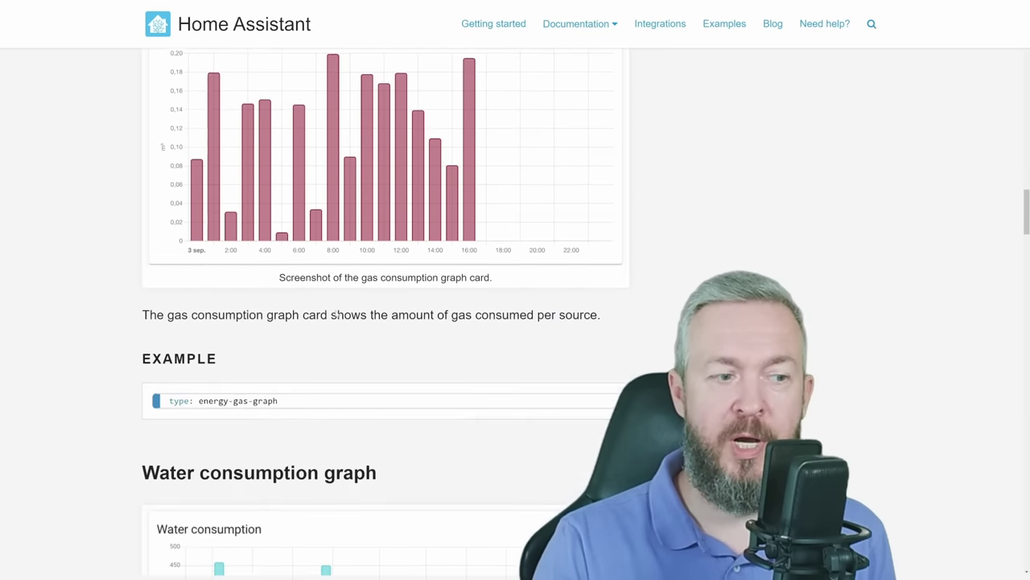
scroll(341, 327, down, 3)
scroll(297, 261, down, 10)
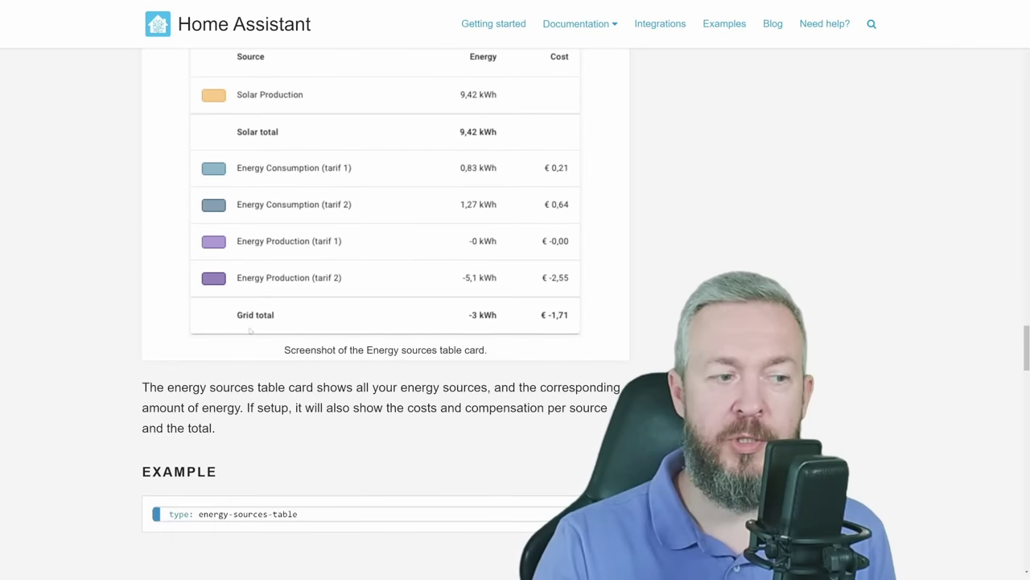
scroll(266, 315, down, 5)
scroll(371, 204, down, 5)
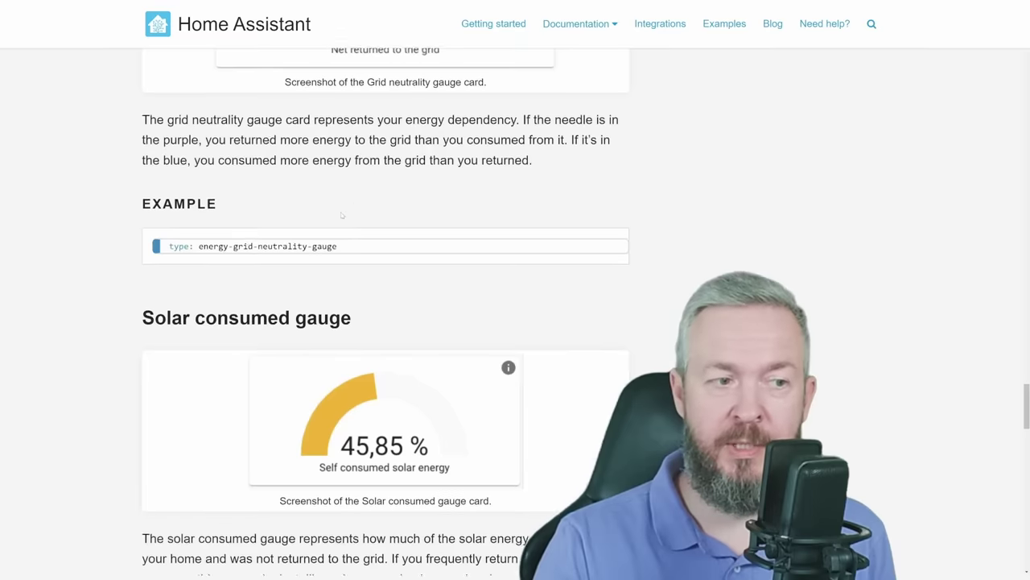
scroll(474, 183, down, 5)
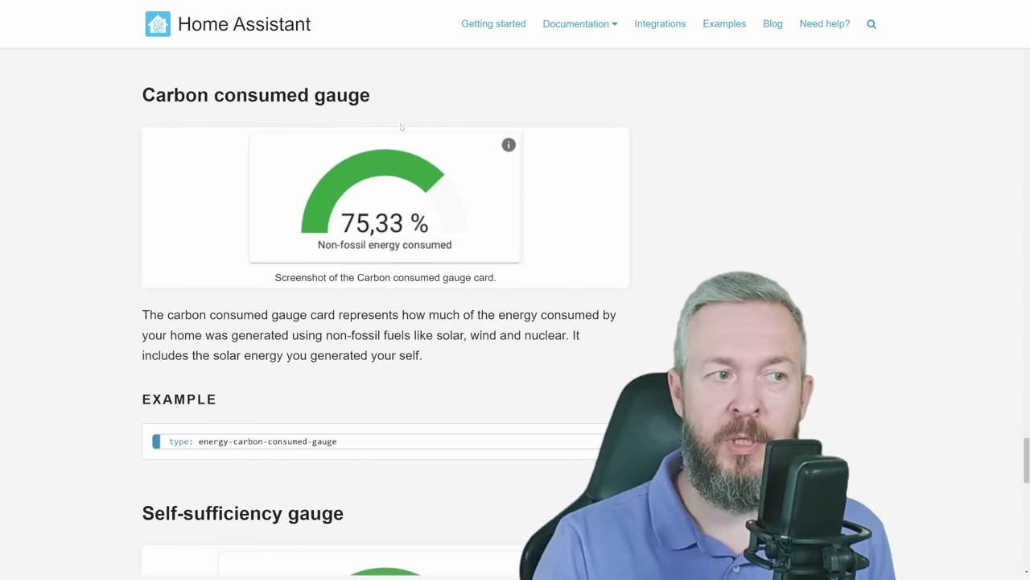
scroll(475, 237, down, 5)
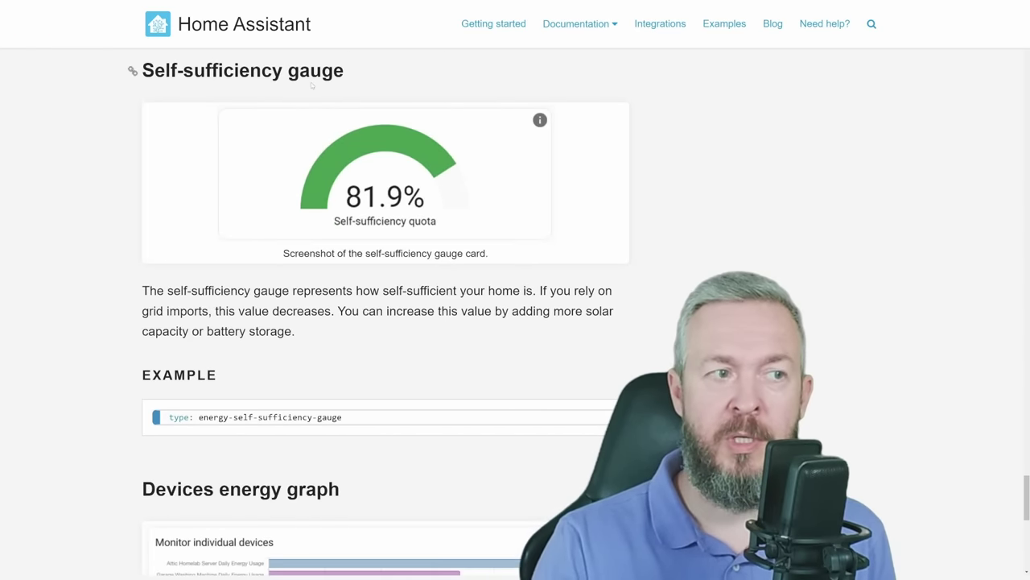
scroll(403, 154, down, 5)
scroll(246, 199, up, 1)
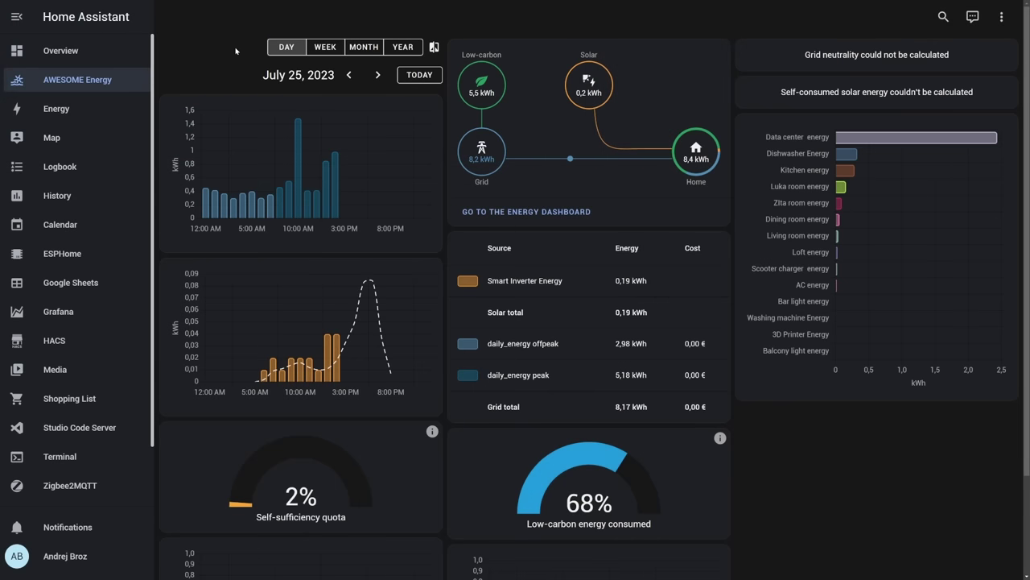
- Step back three days in the energy date picker, then return to today
click(348, 75)
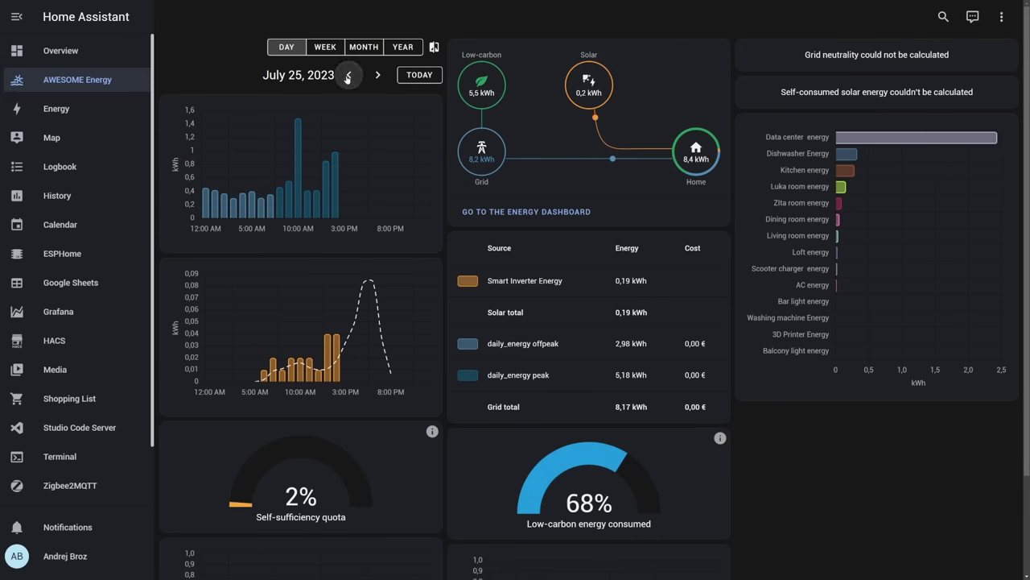
click(349, 75)
click(349, 75)
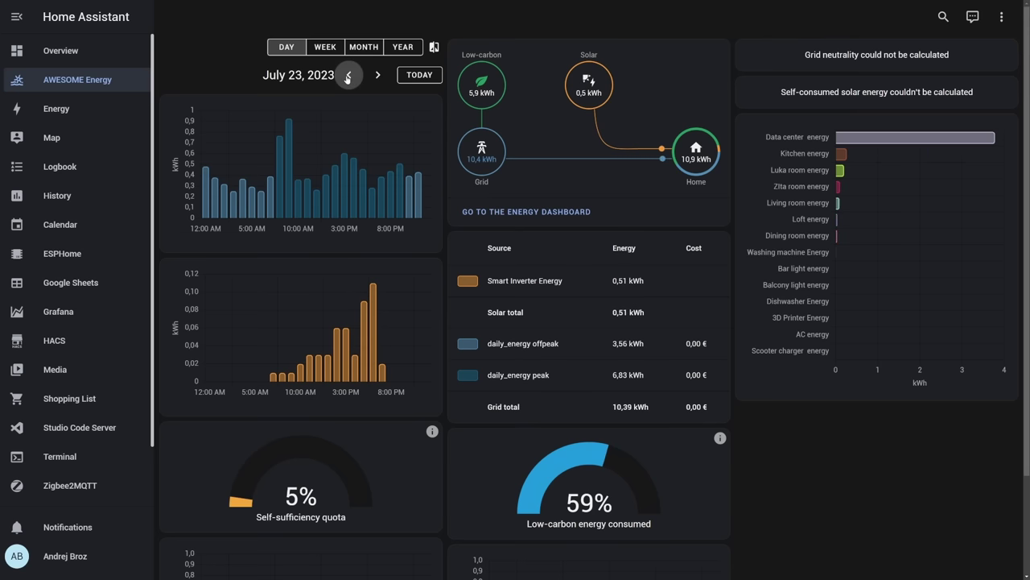
click(405, 77)
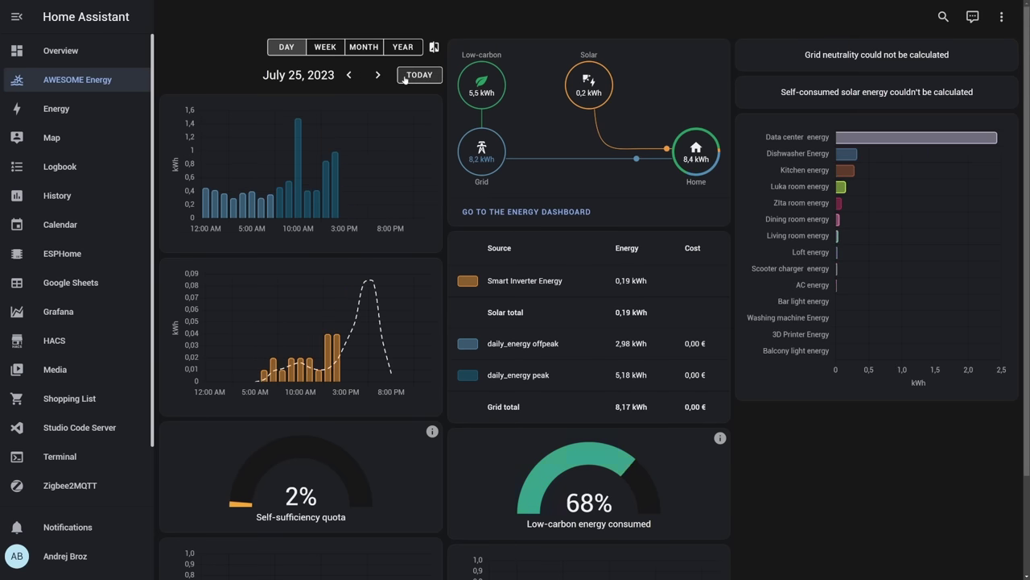
- Switch the energy view through Week, Month and Year, then back to Day
click(324, 48)
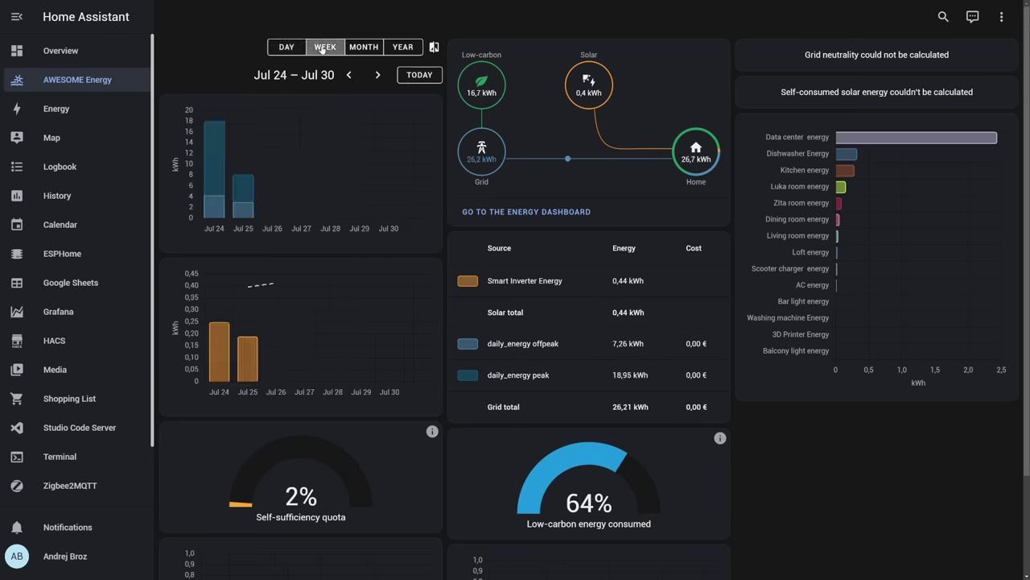
click(364, 47)
click(403, 46)
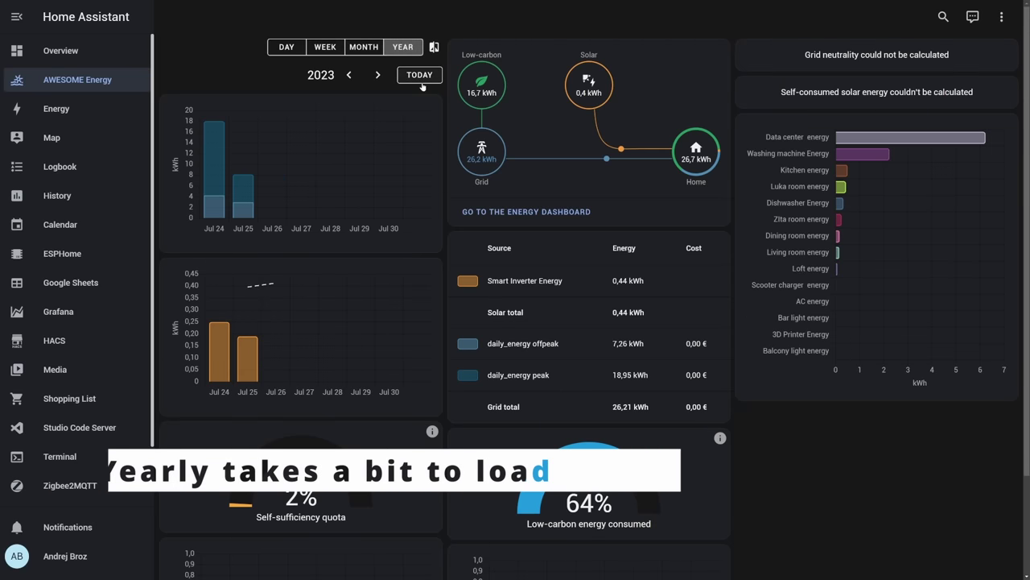
click(287, 47)
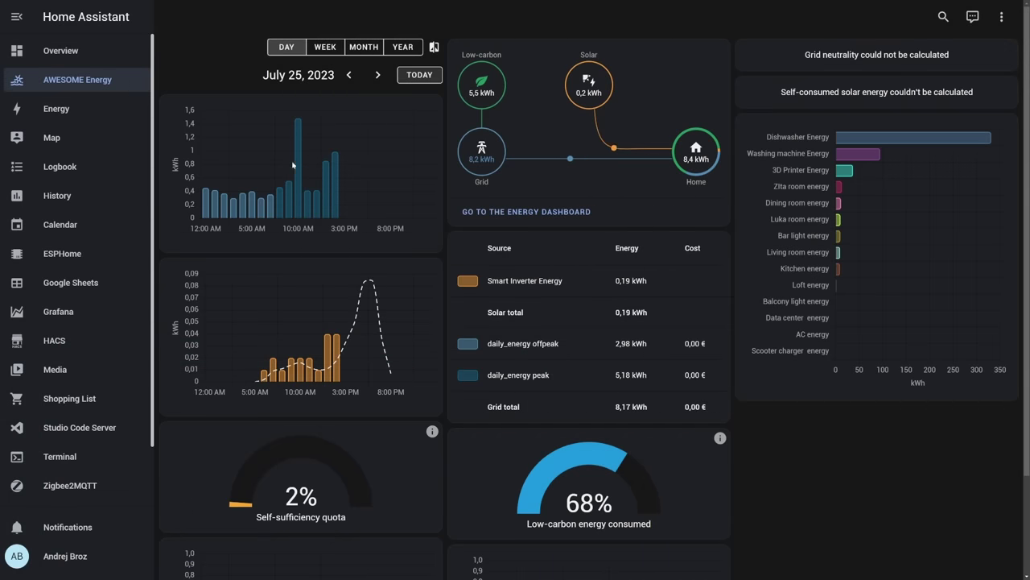
mouse_move(320, 378)
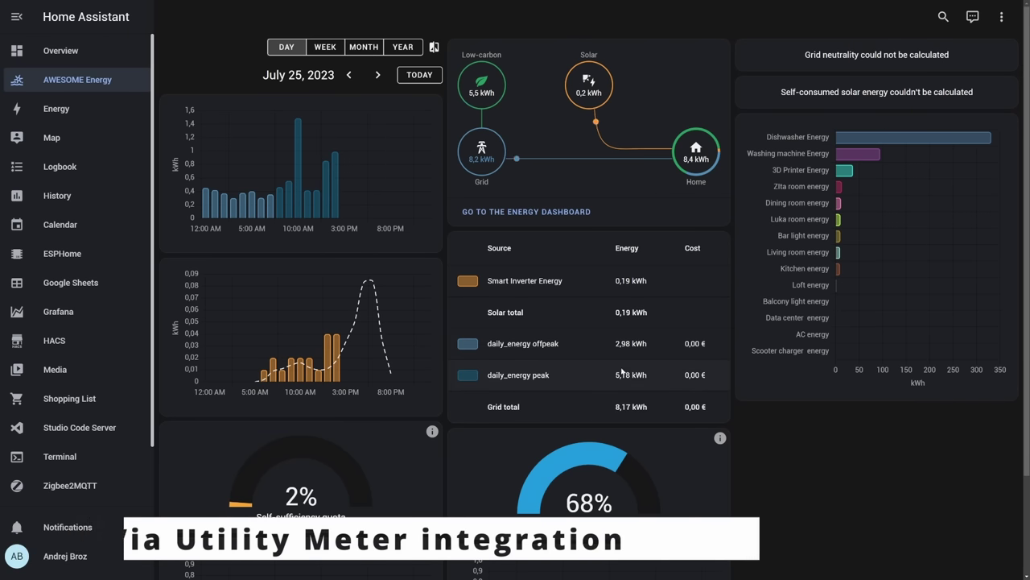
scroll(659, 442, down, 3)
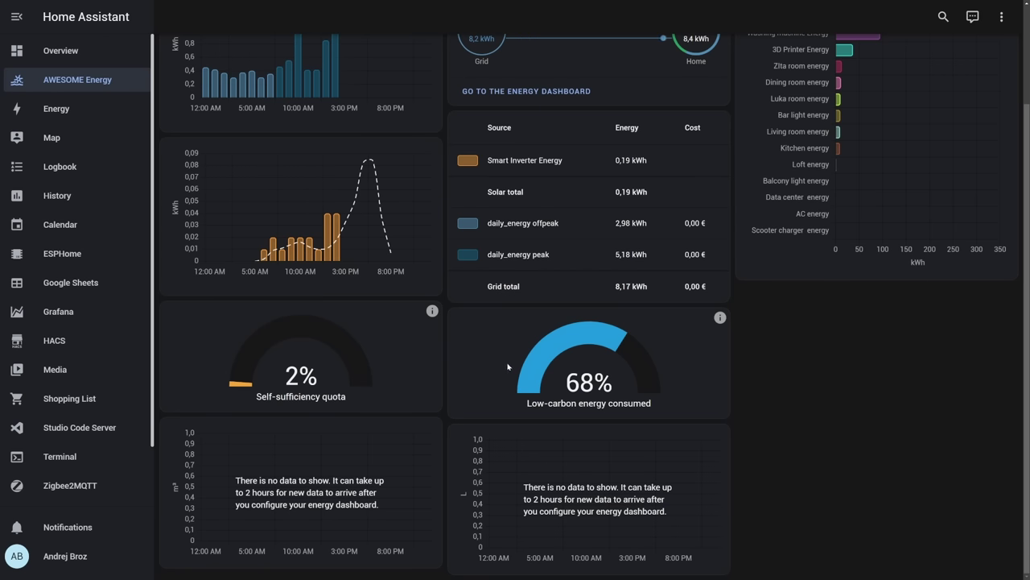
scroll(508, 367, up, 3)
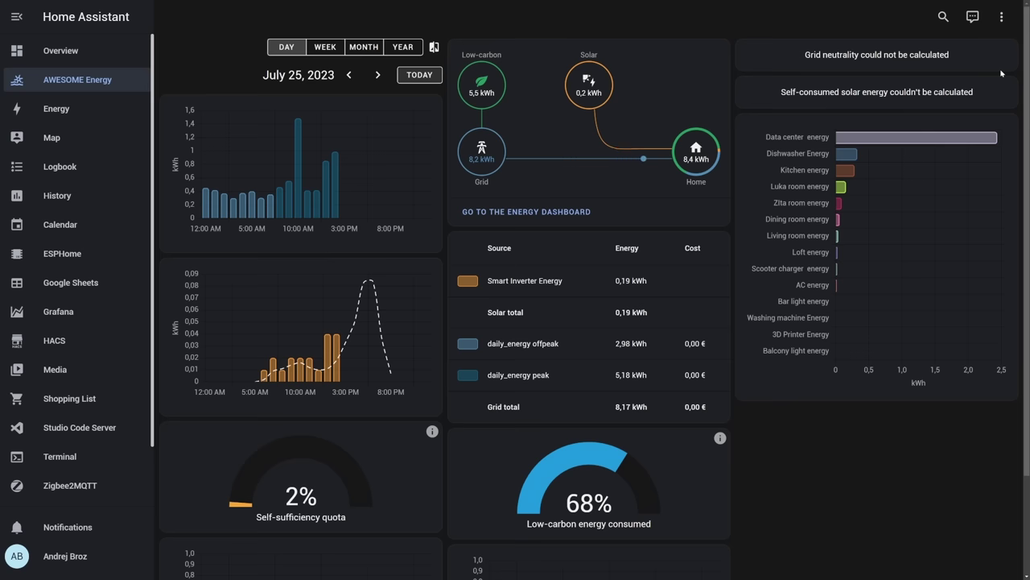
scroll(569, 488, down, 3)
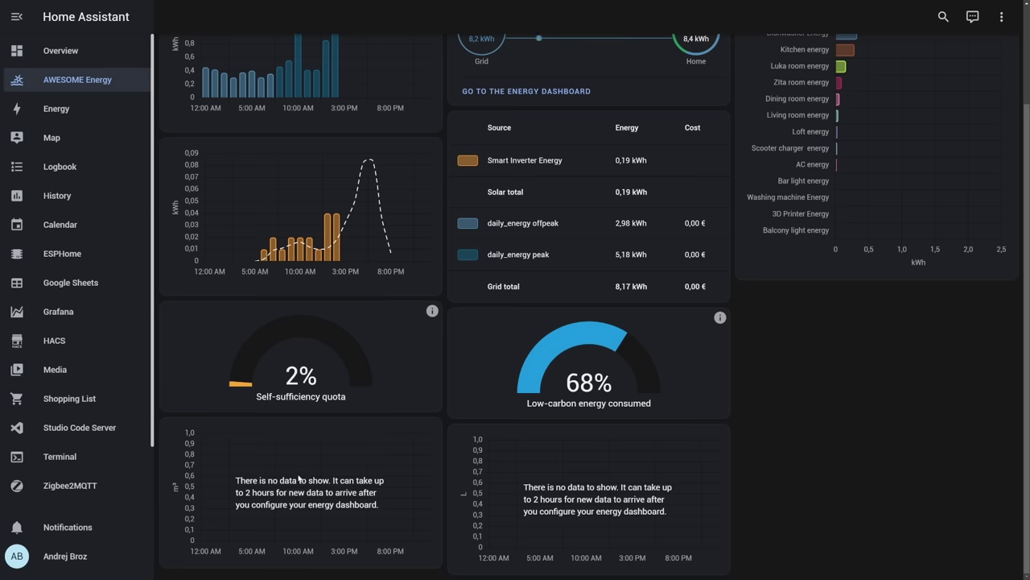
scroll(755, 370, up, 3)
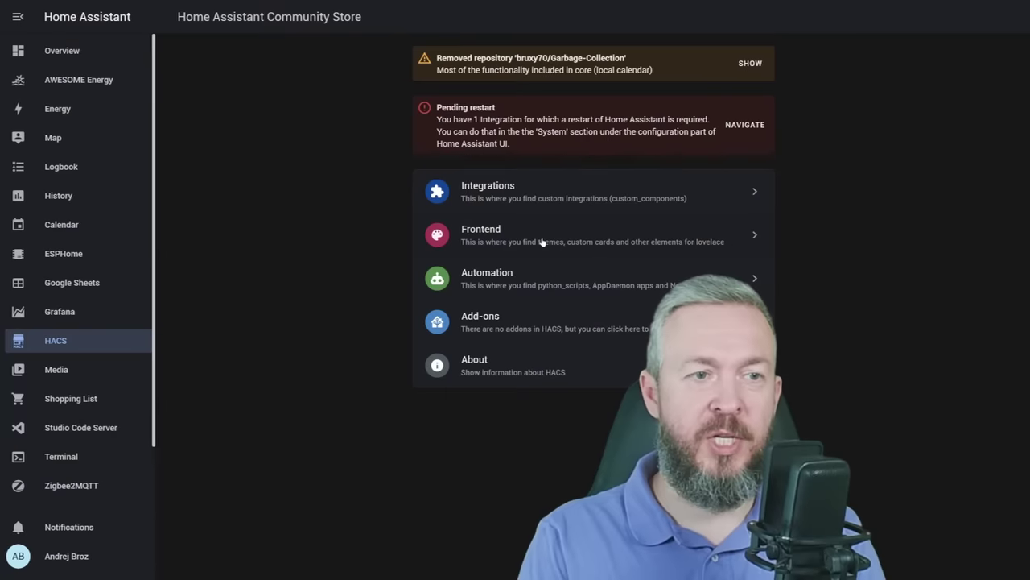
- Add the energy-period-selector-plus GitHub URL to HACS Frontend as a Lovelace custom repository
click(530, 251)
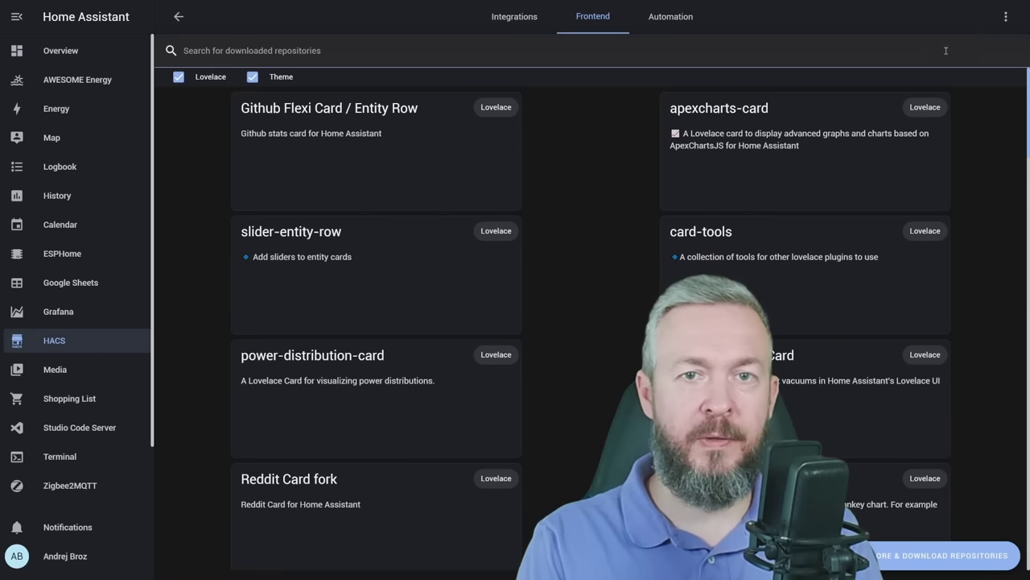
click(1006, 18)
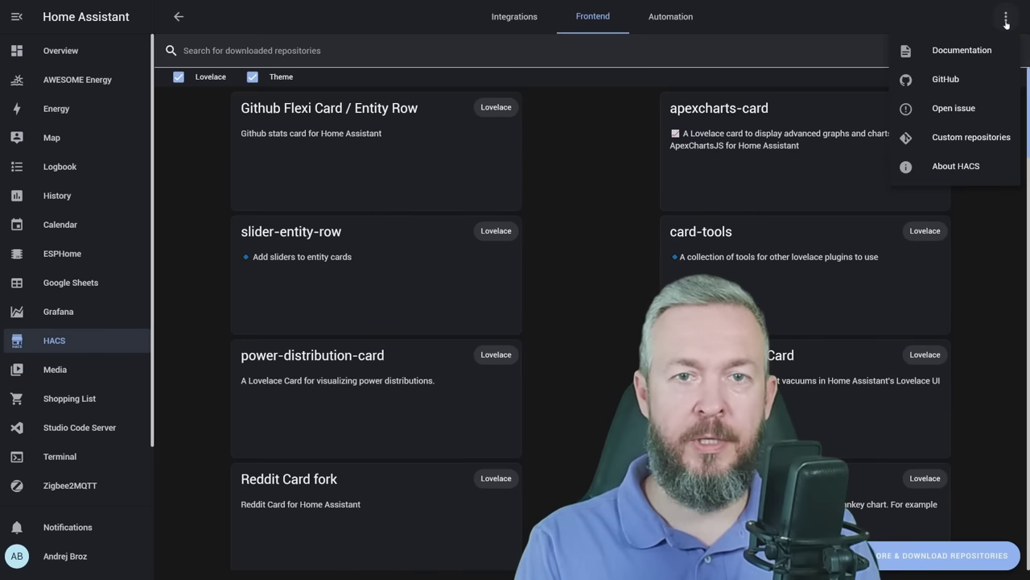
click(956, 138)
click(535, 406)
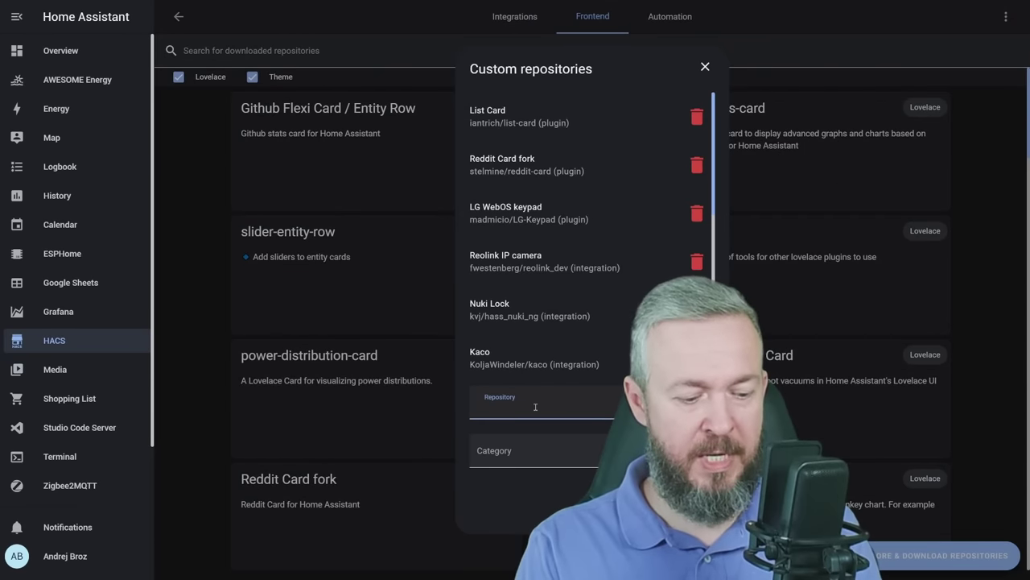
key(ctrl+v)
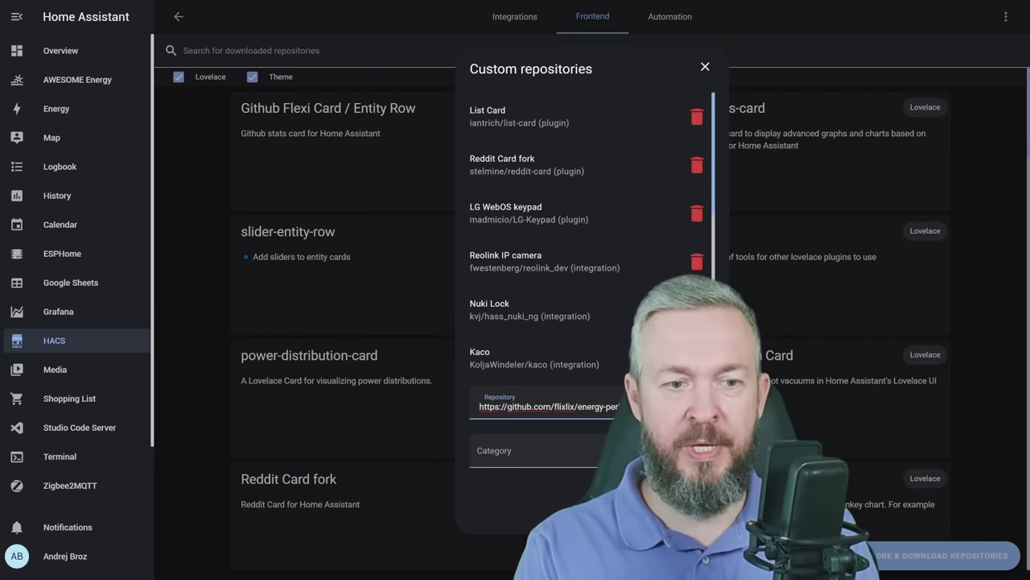
click(535, 451)
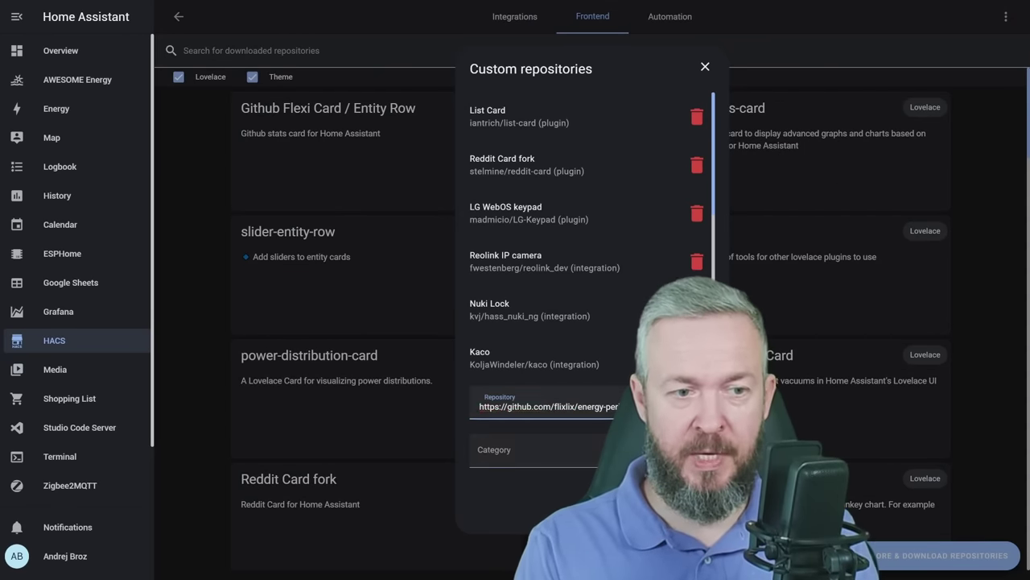
click(496, 327)
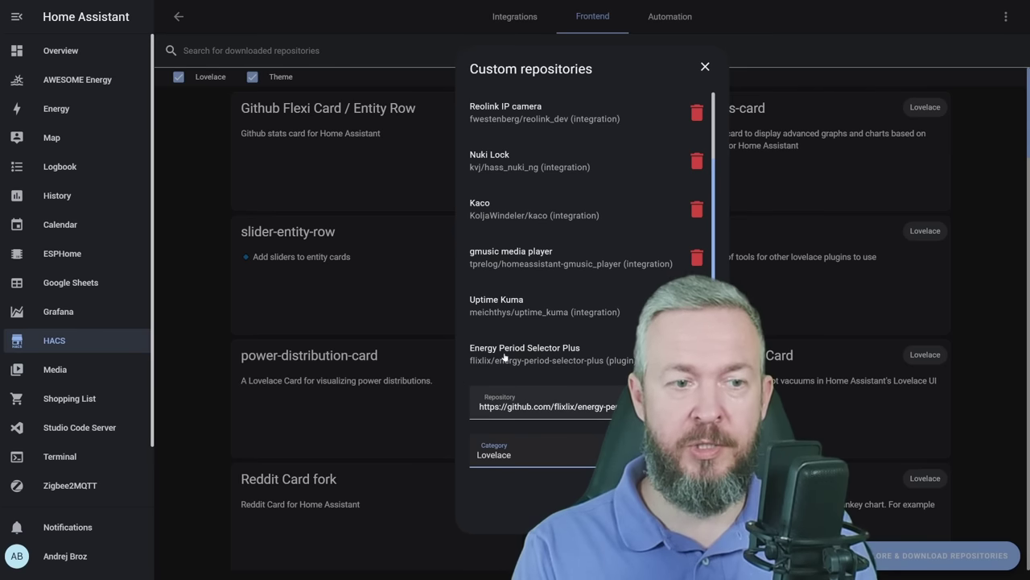
- Search HACS for 'energy' and download Energy Period Selector Plus
click(724, 73)
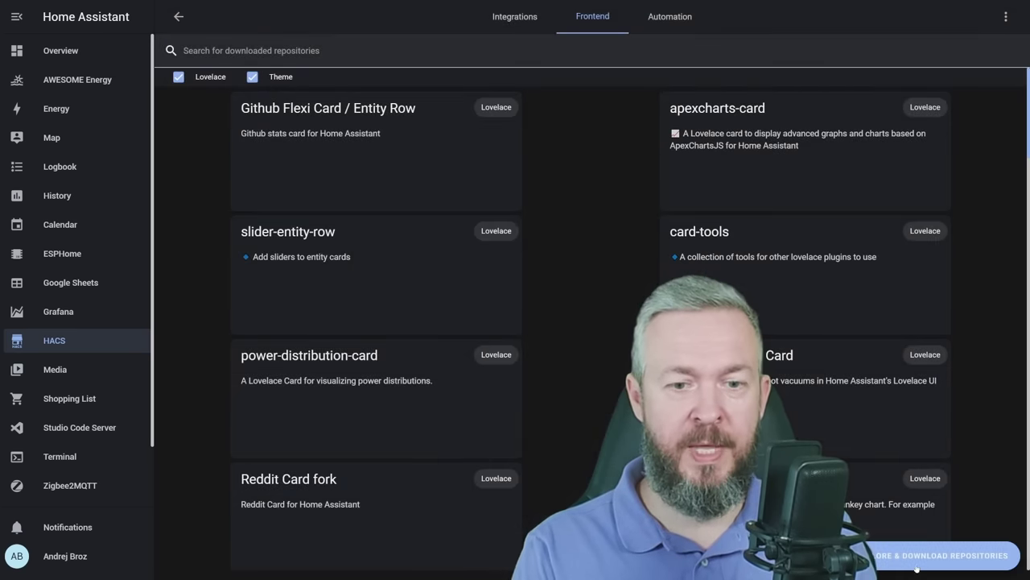
click(916, 556)
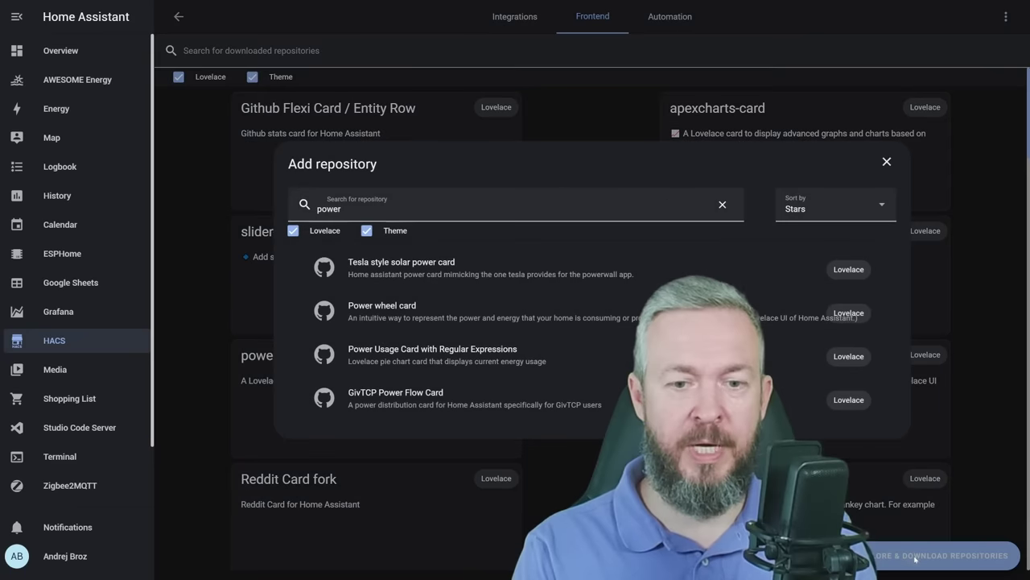
triple_click(502, 202)
text(energy)
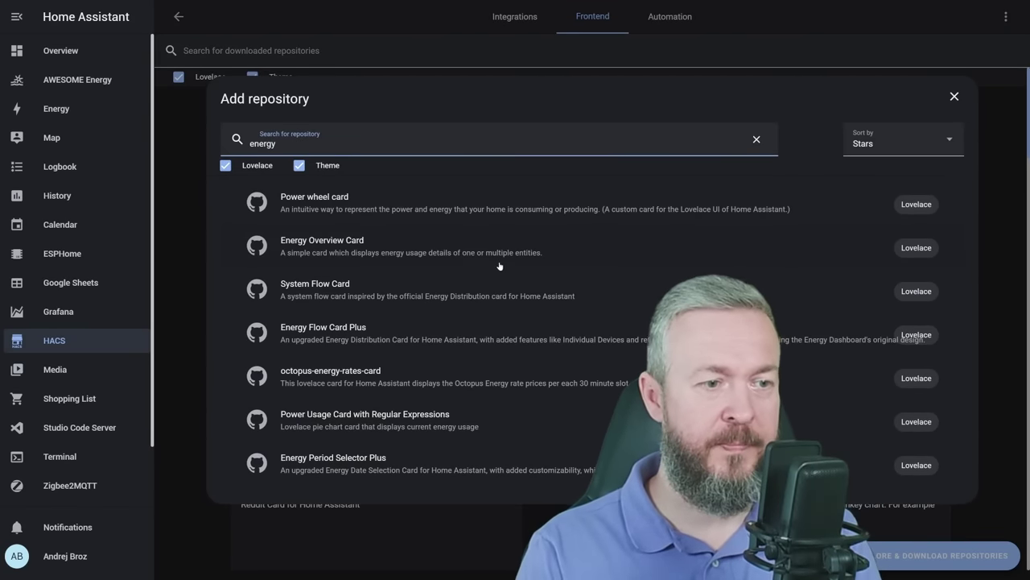
click(311, 465)
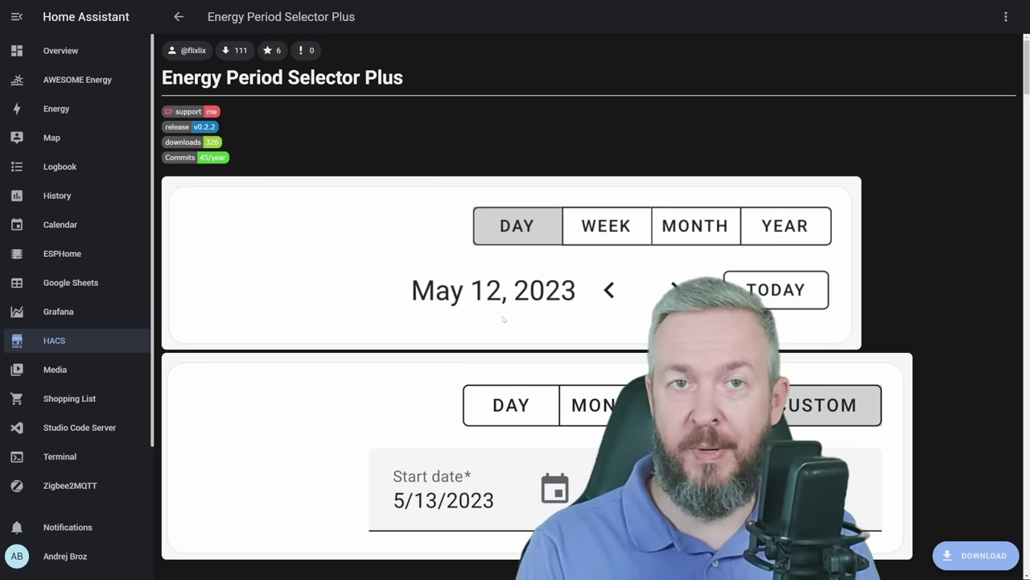
click(976, 555)
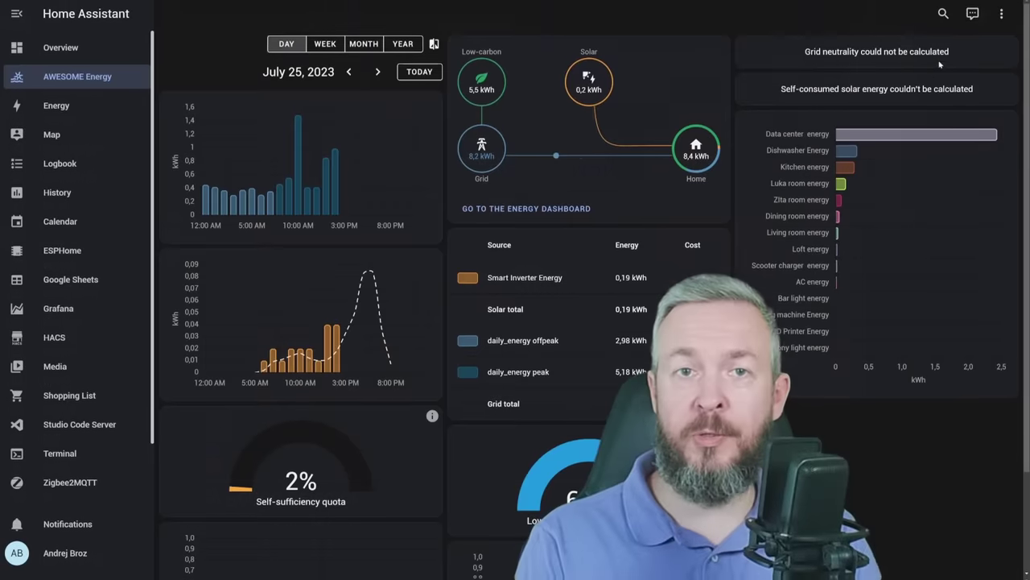
- Add an Energy Period Selector Plus card with background off and previous/next arrows on
click(1003, 17)
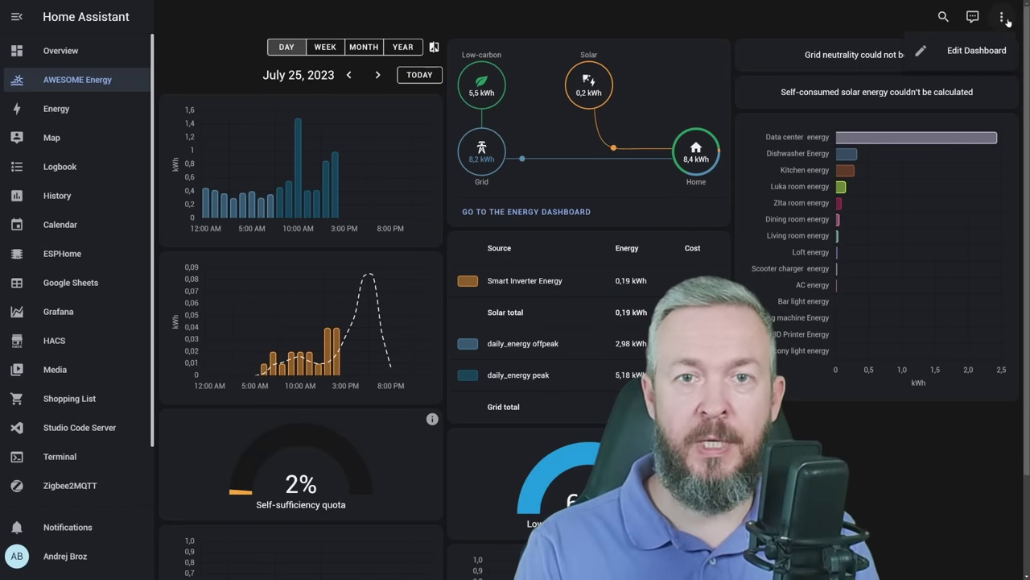
click(997, 51)
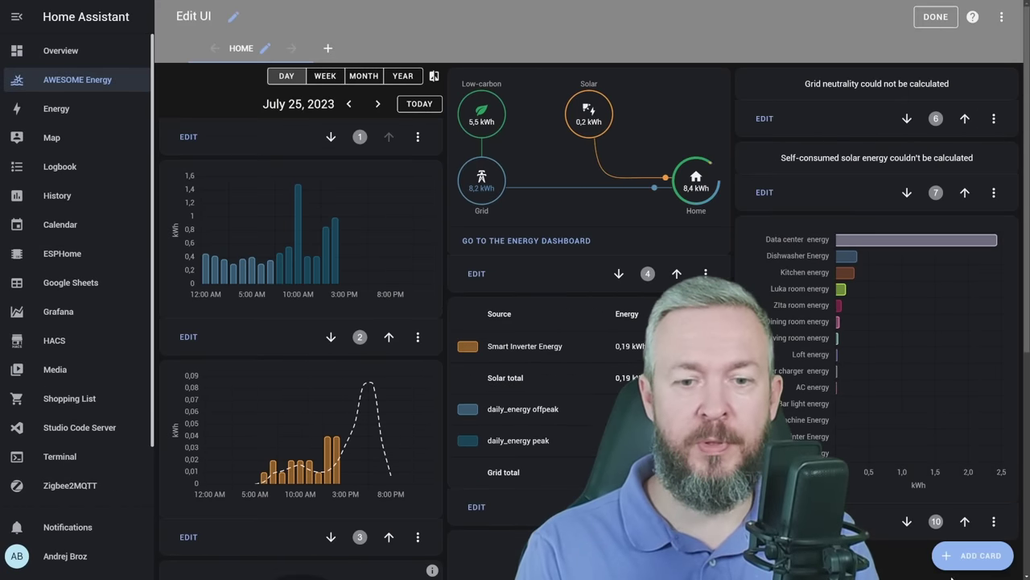
click(972, 556)
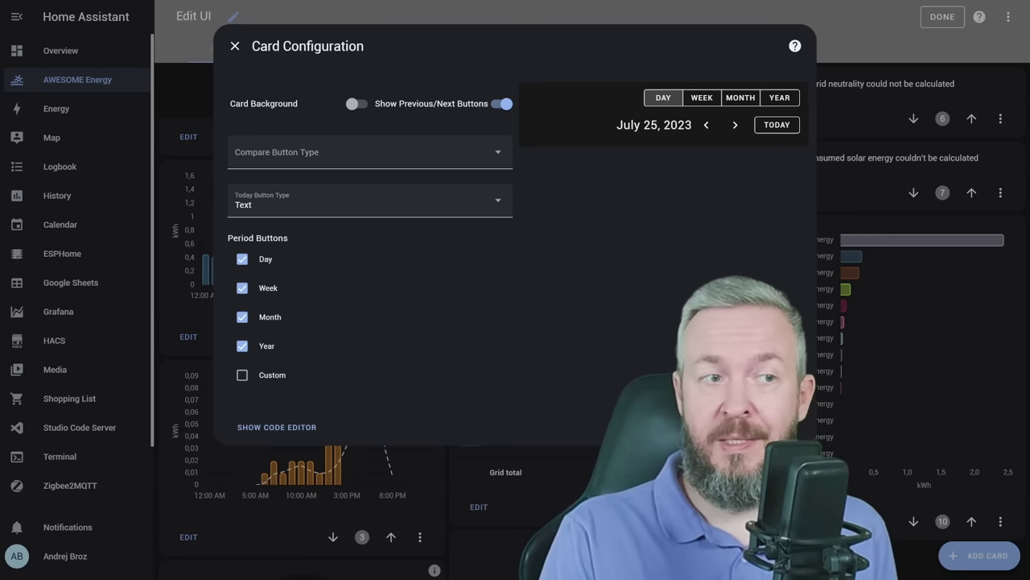
click(354, 104)
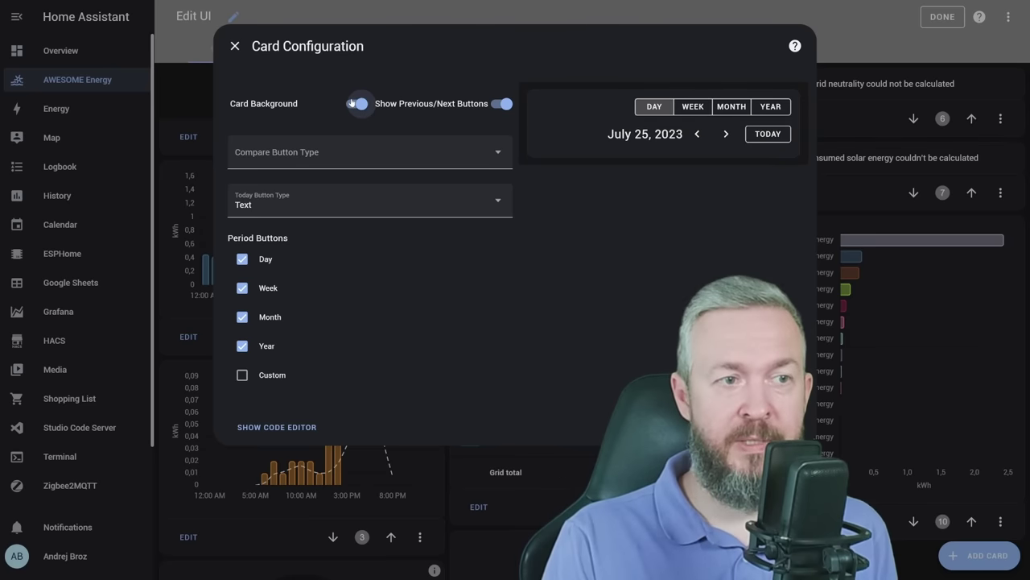
click(354, 103)
click(495, 105)
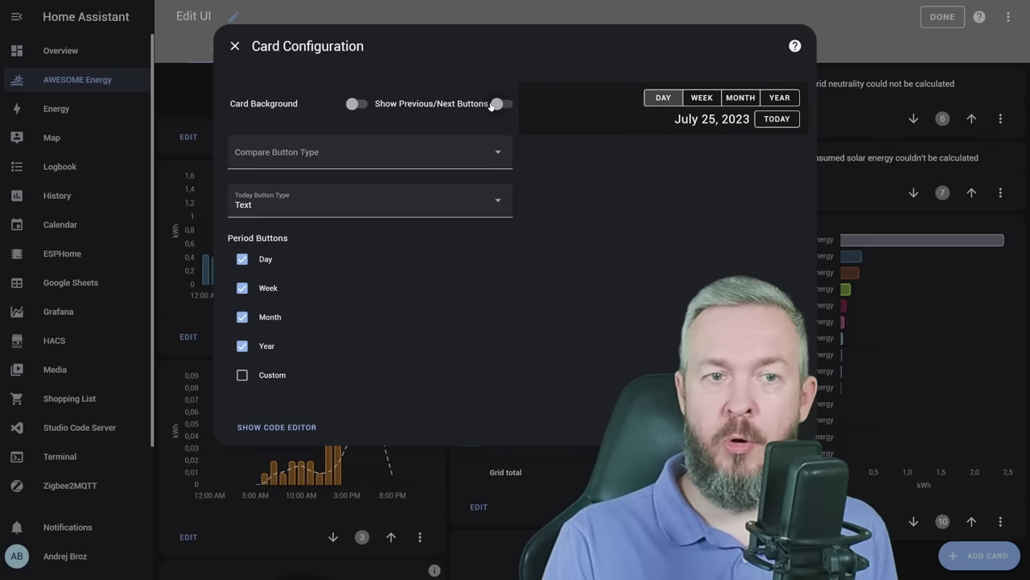
click(495, 105)
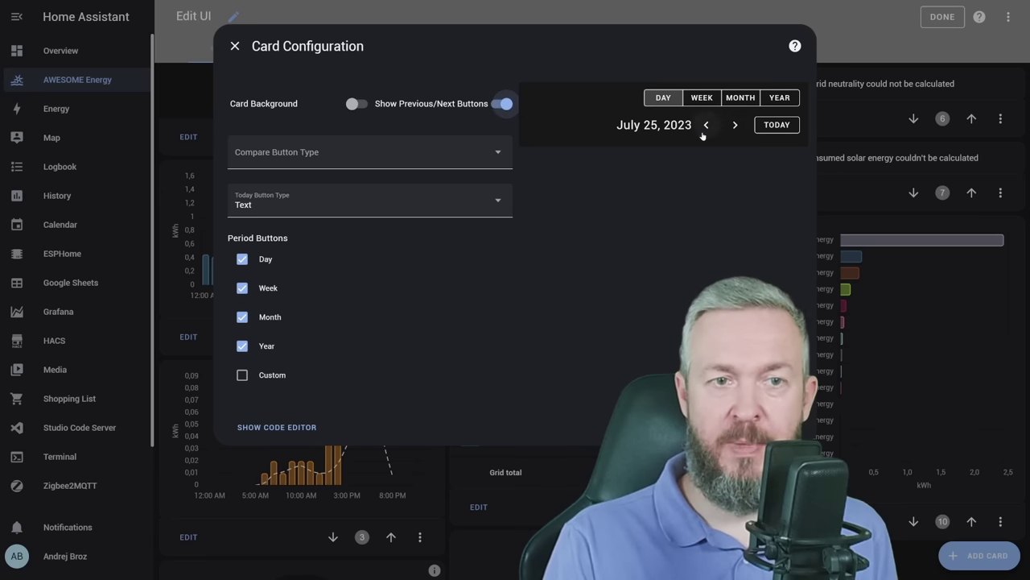
- Make the compare button a text button labelled COMPARE
click(486, 157)
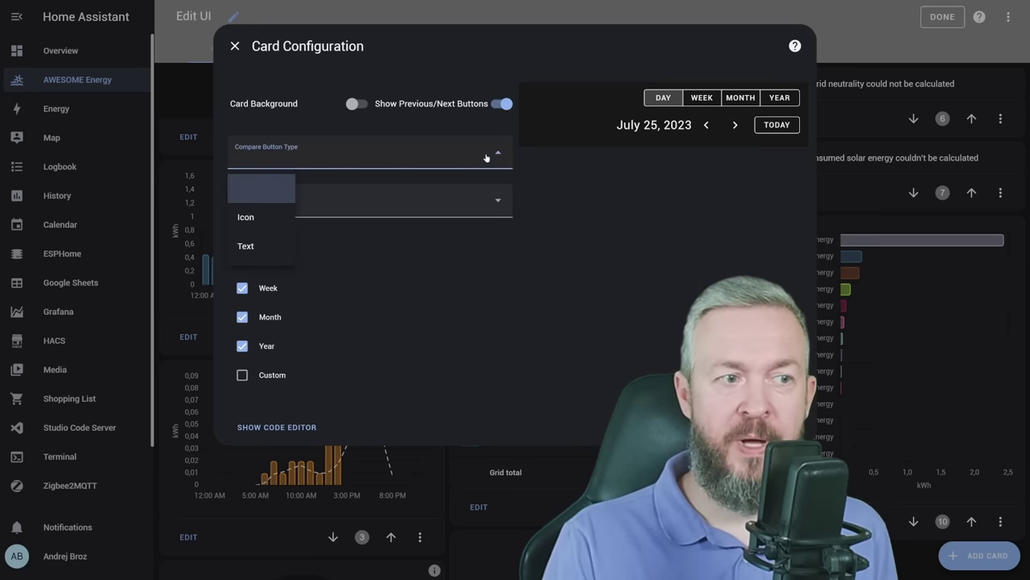
click(252, 219)
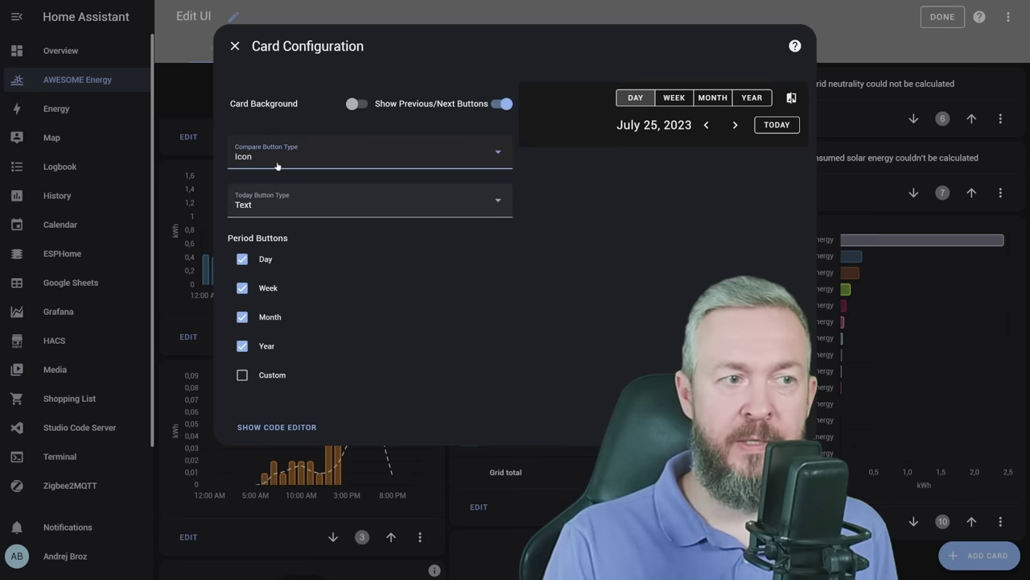
click(254, 216)
click(251, 246)
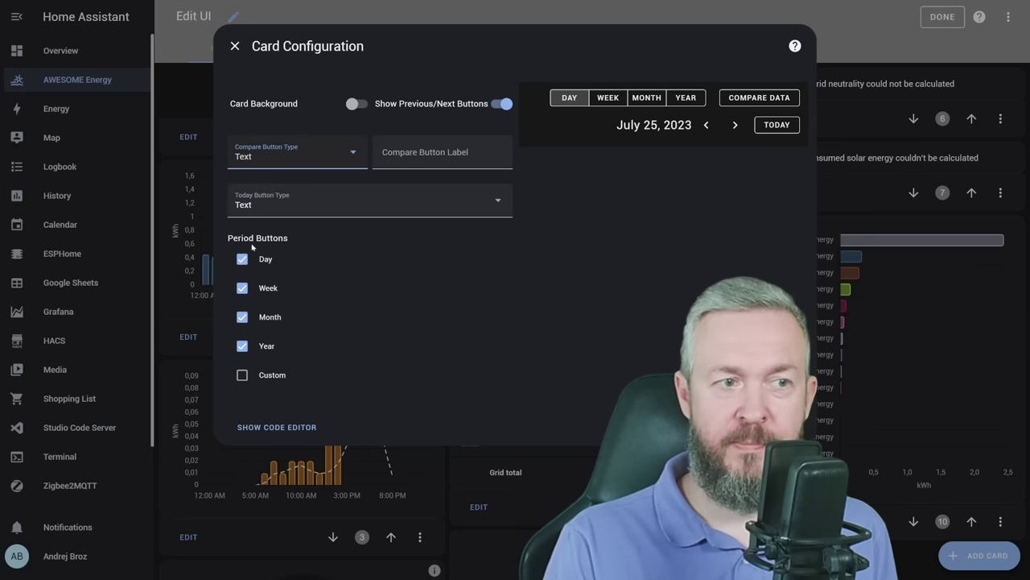
click(422, 158)
text(COMPARE)
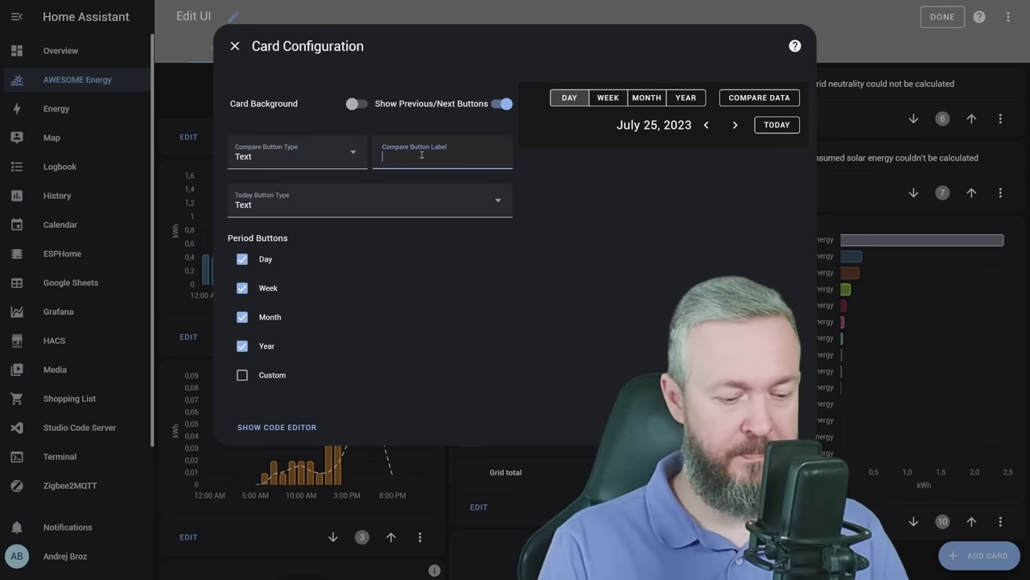
- Set the Today button to text and remove the Week and Year periods
click(377, 211)
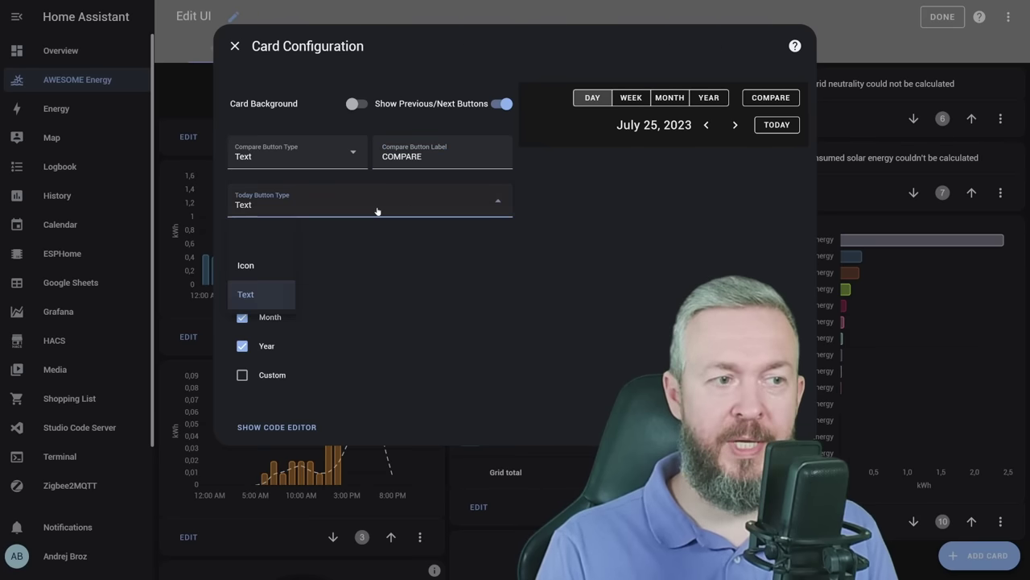
click(246, 266)
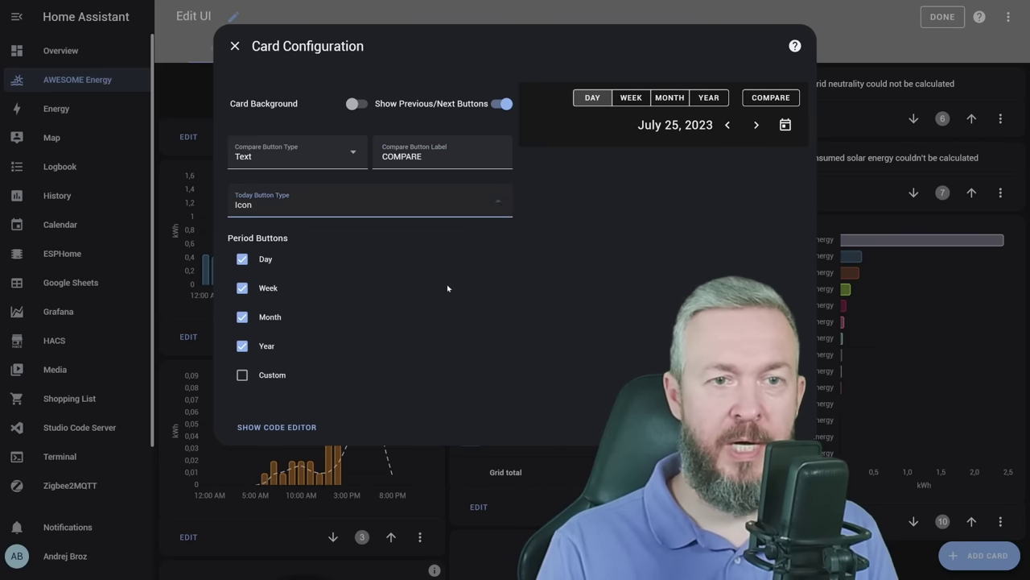
click(359, 209)
click(232, 238)
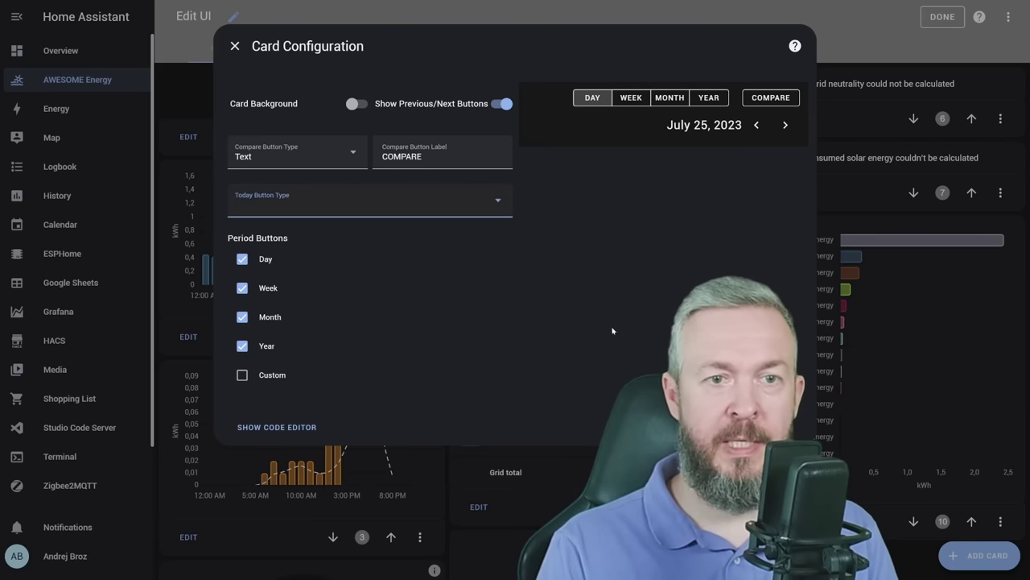
click(370, 203)
click(240, 295)
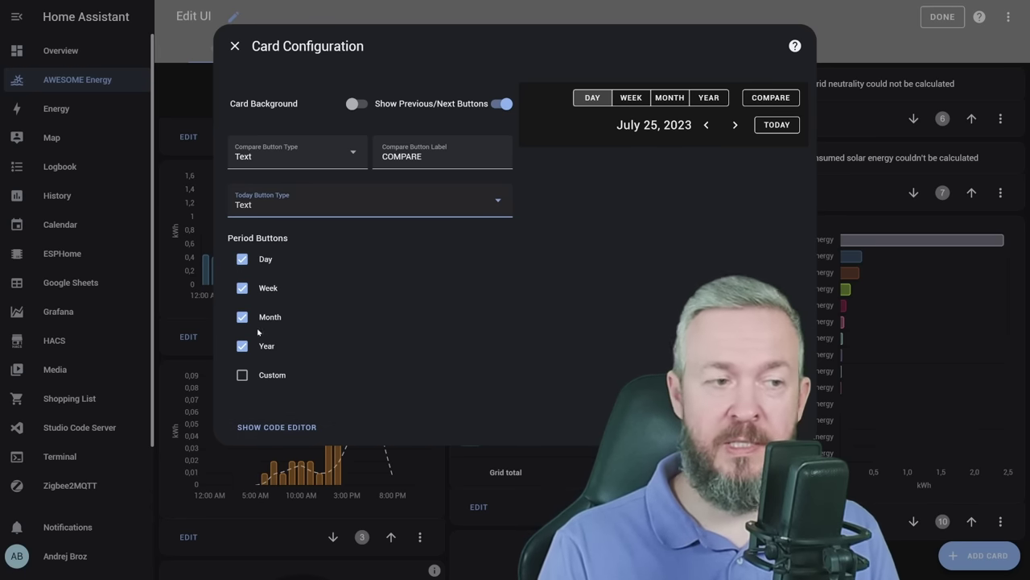
click(242, 288)
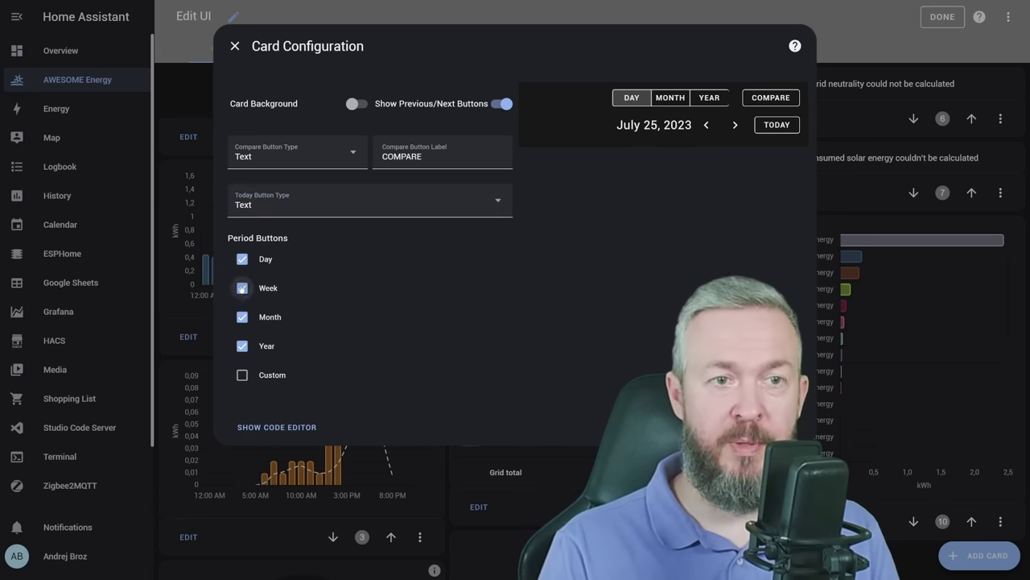
click(239, 351)
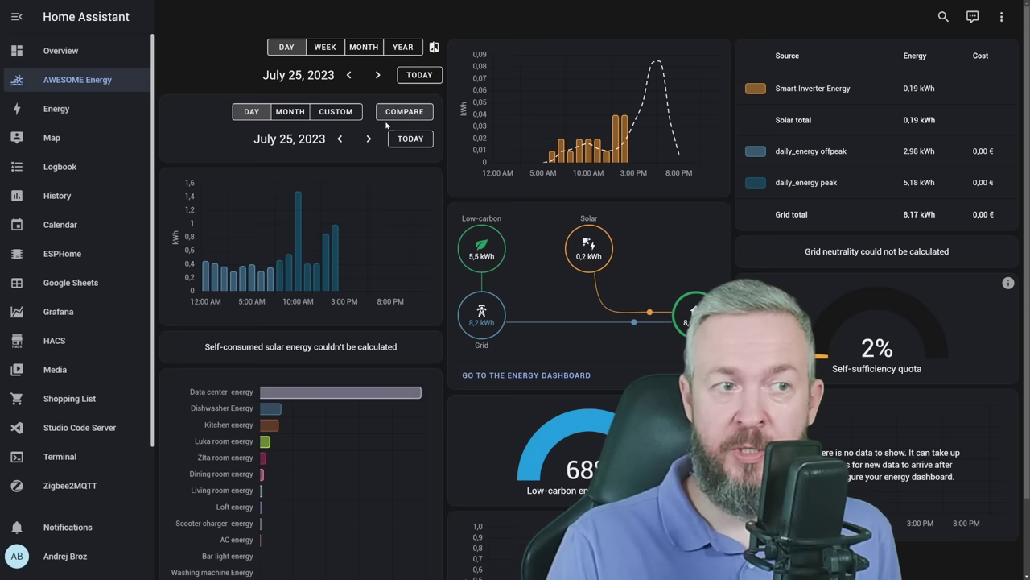
- Set a custom period from 7/4/2023 to 7/20/2023 in the period selector
click(333, 117)
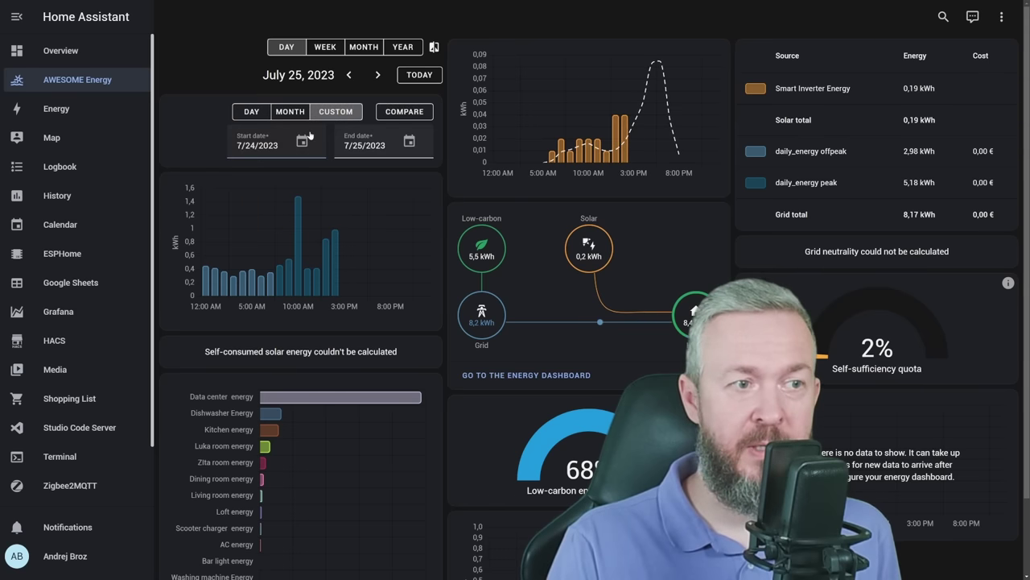
click(308, 141)
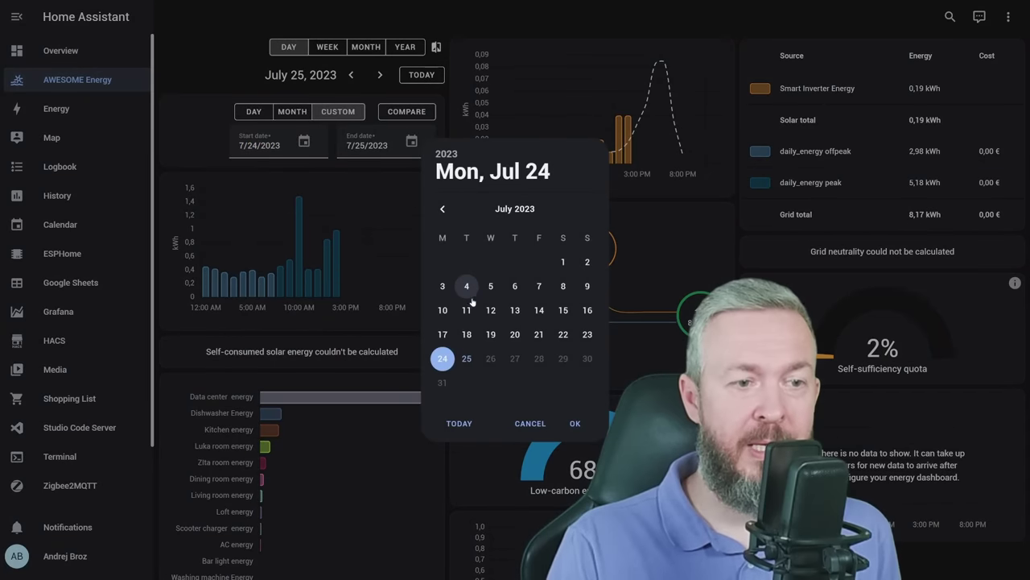
click(466, 286)
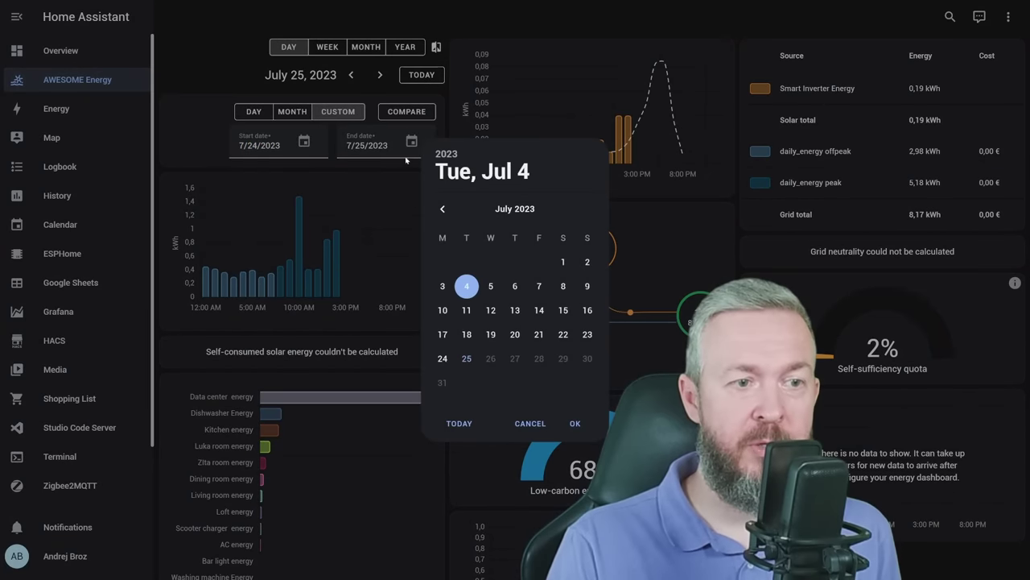
click(575, 424)
click(515, 335)
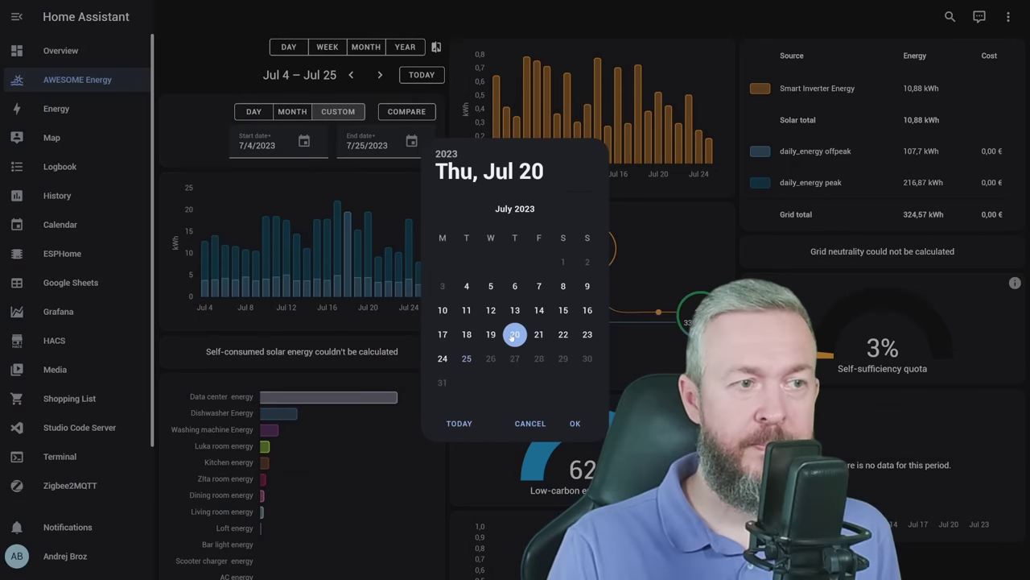
click(581, 423)
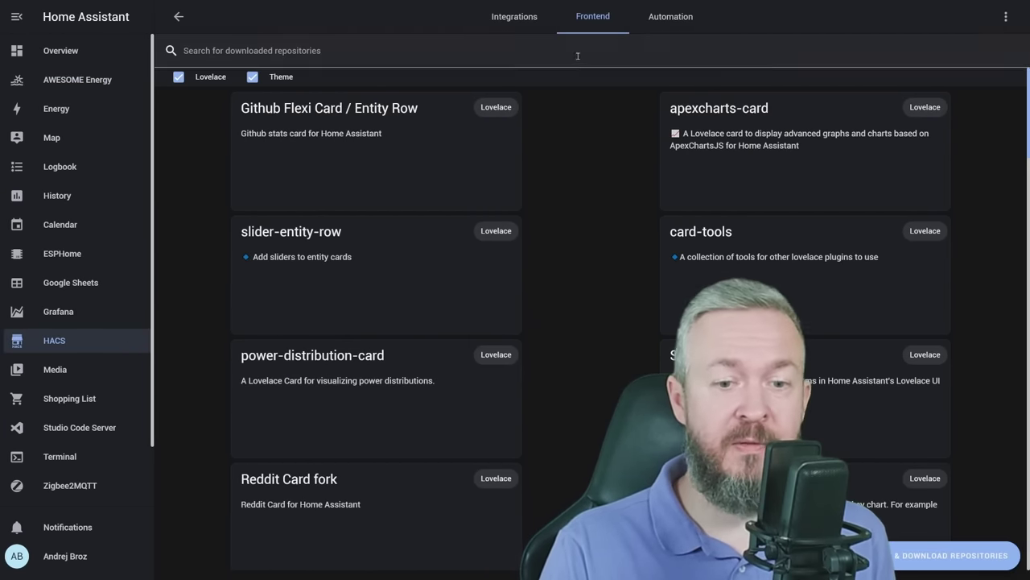
- Search HACS for 'power', download Power Flow Card Plus and reload the browser
click(920, 552)
key(ctrl+a)
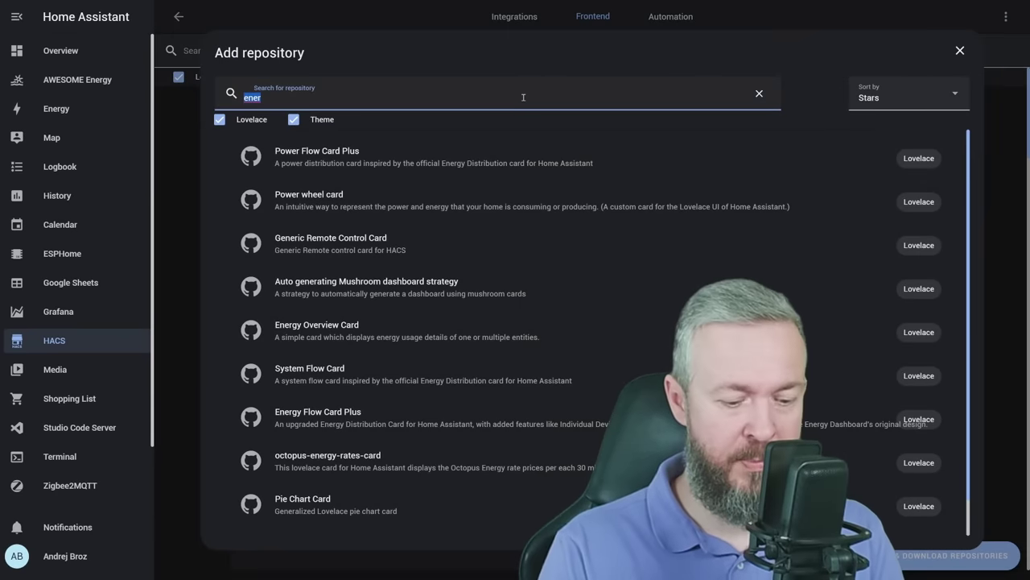
text(power)
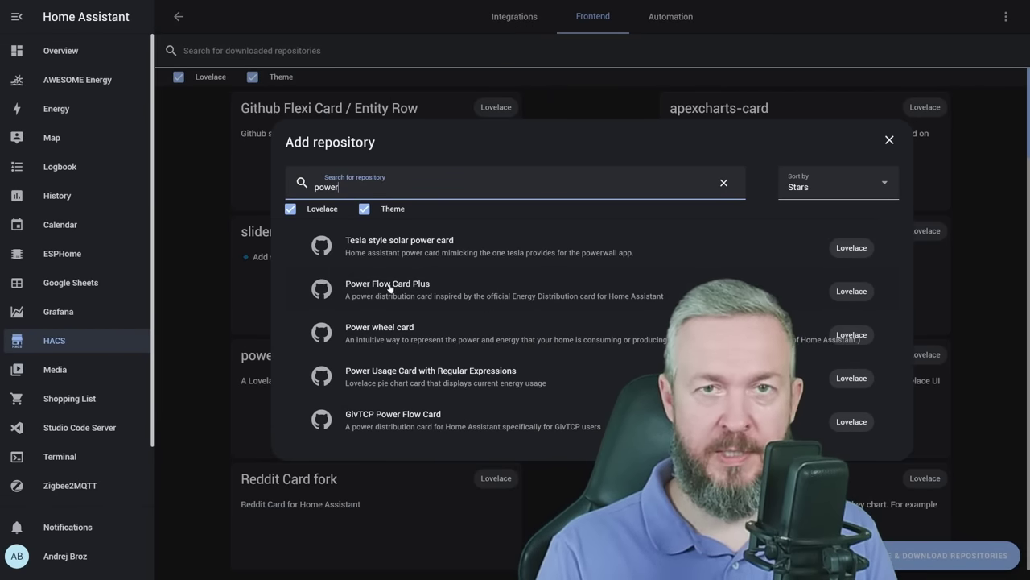
click(390, 288)
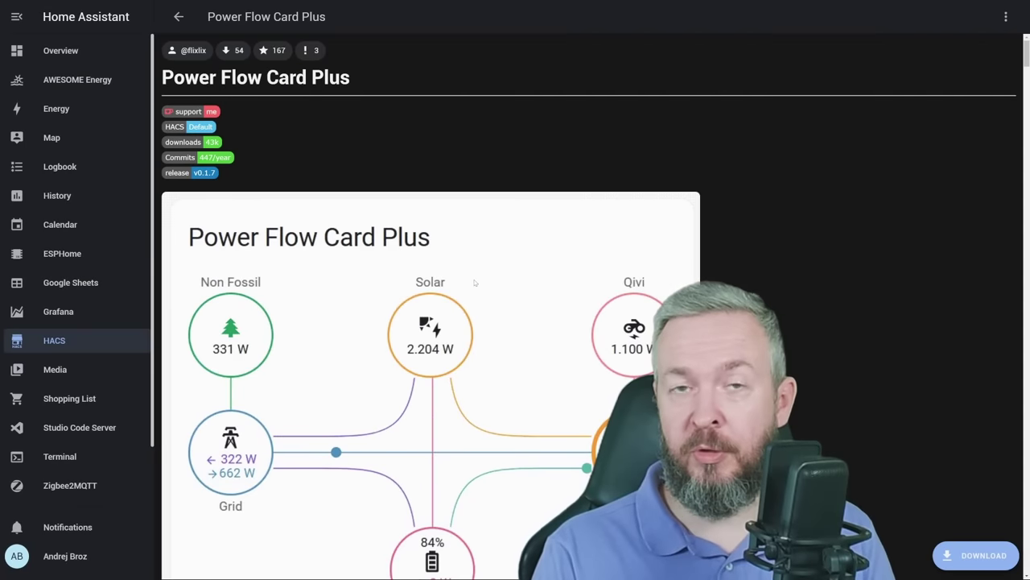
scroll(475, 283, down, 1)
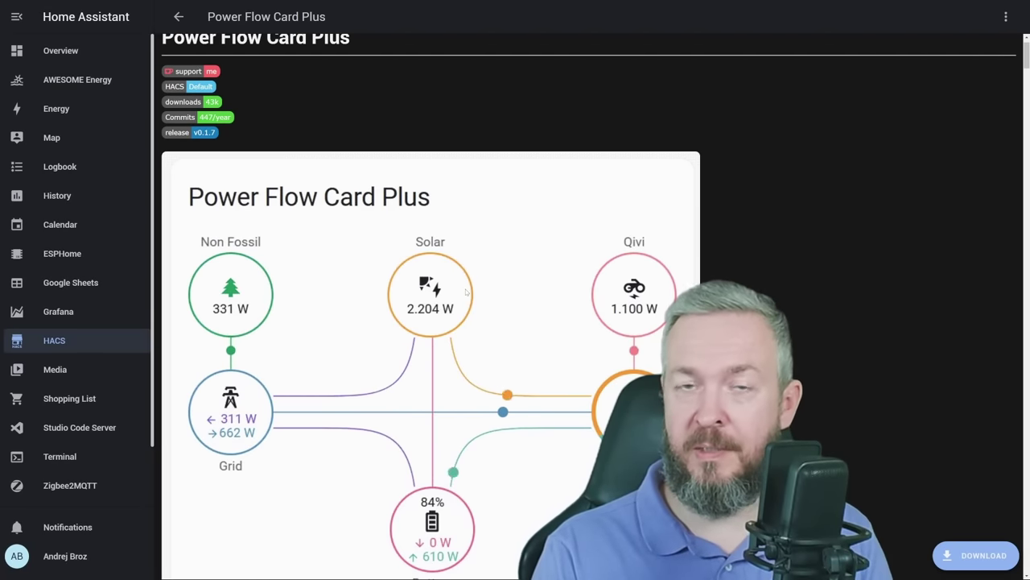
click(975, 554)
click(725, 472)
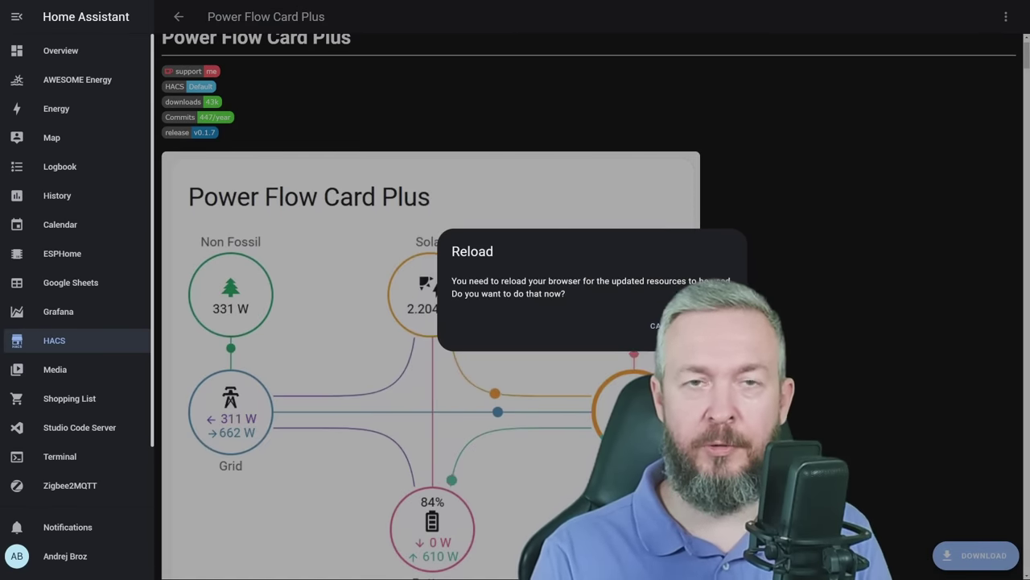
click(709, 325)
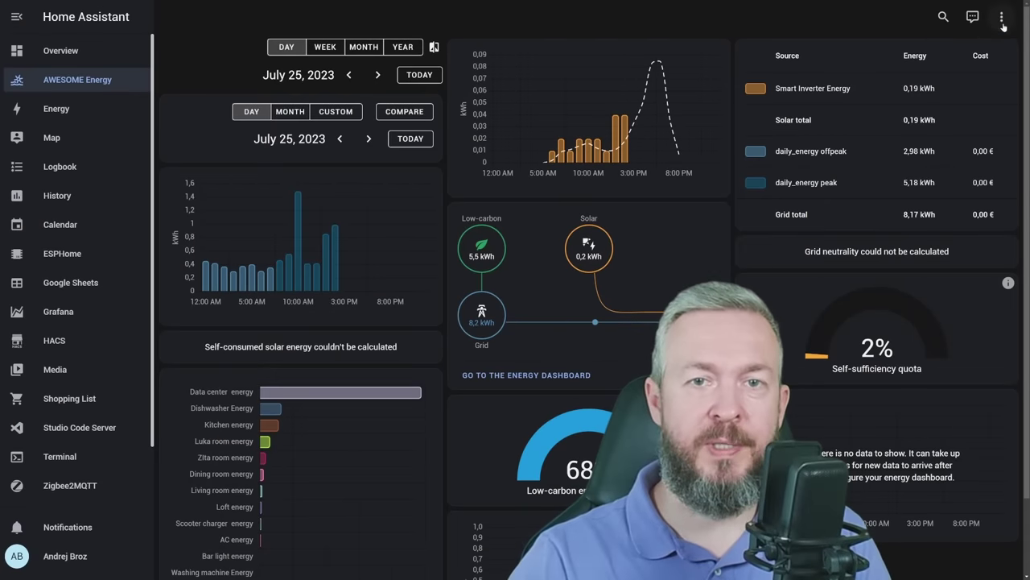
- Put the dashboard in edit mode, add a card and search the card list for 'pow'
click(1002, 17)
click(966, 53)
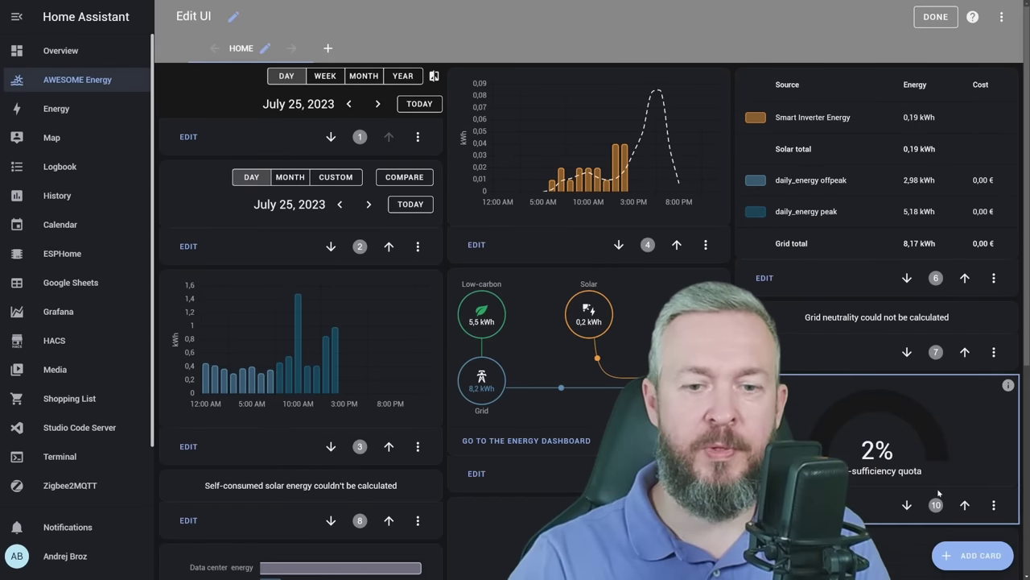
click(966, 555)
text(pow)
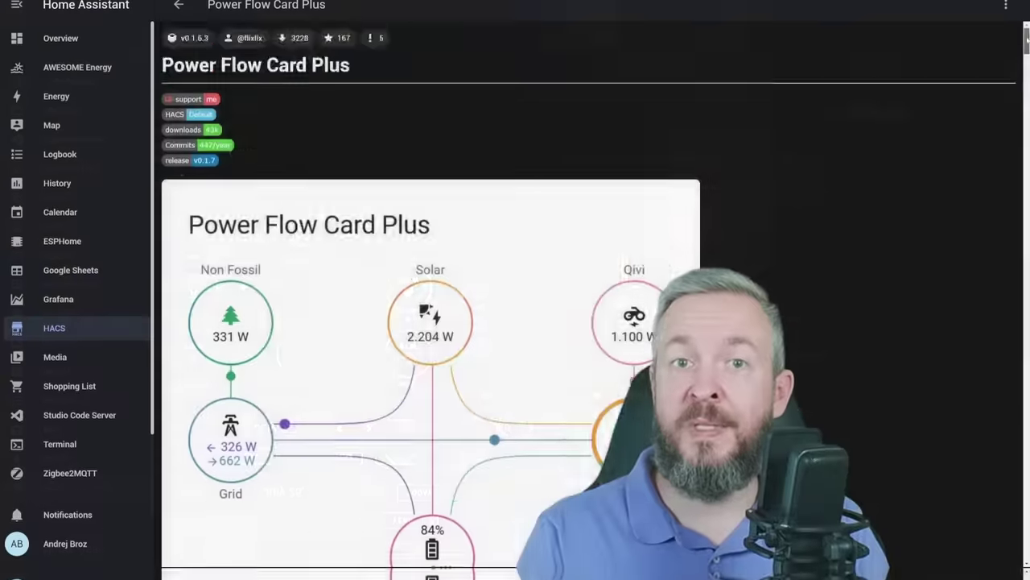
- Scroll through the Power Flow Card Plus README options and go back to the AWESOME Energy dashboard
scroll(516, 322, down, 5)
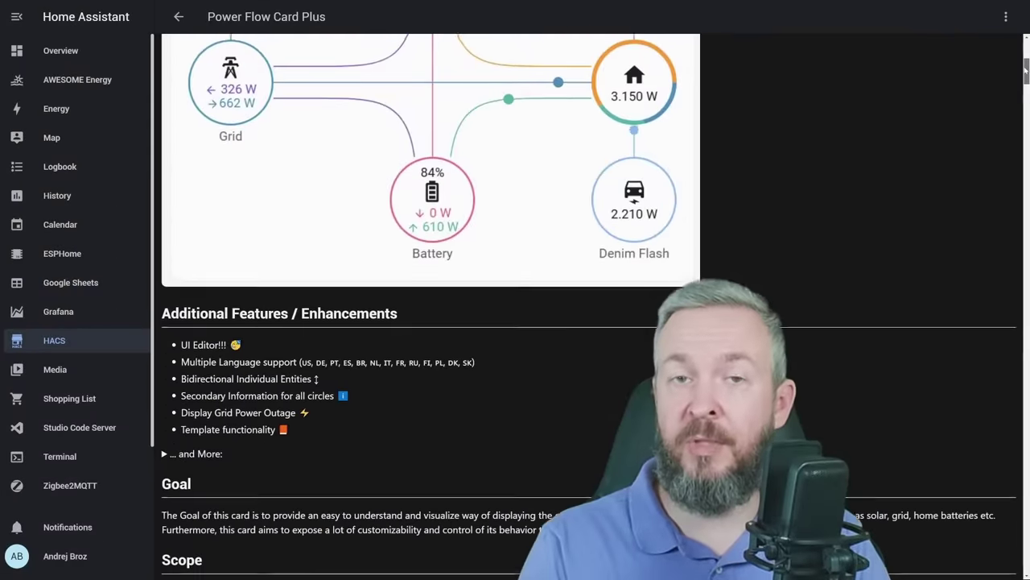
drag(1026, 71, 1015, 437)
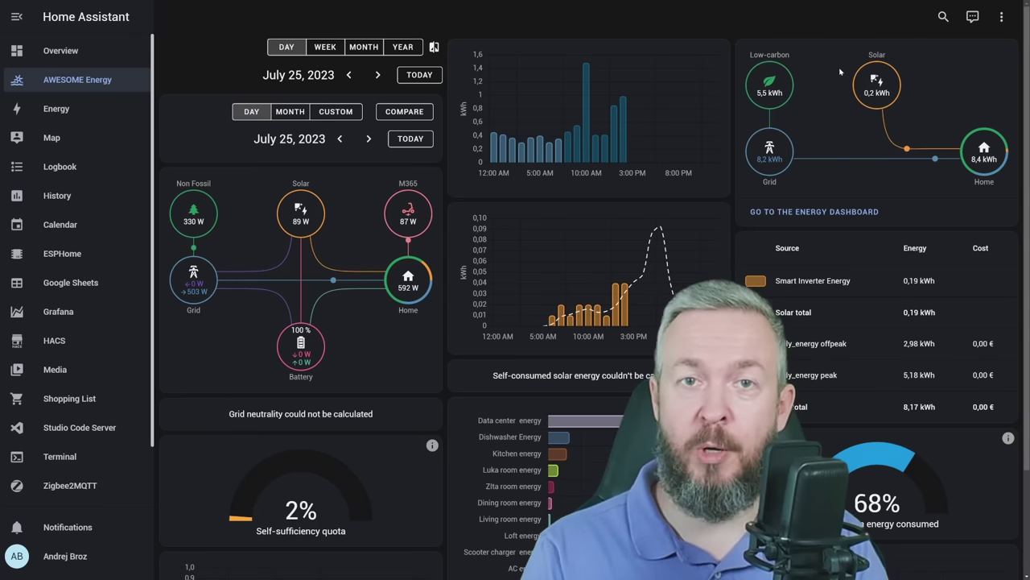
- Add the energy-flow-card-plus GitHub URL as a HACS Frontend custom repository under Lovelace
click(66, 341)
click(561, 250)
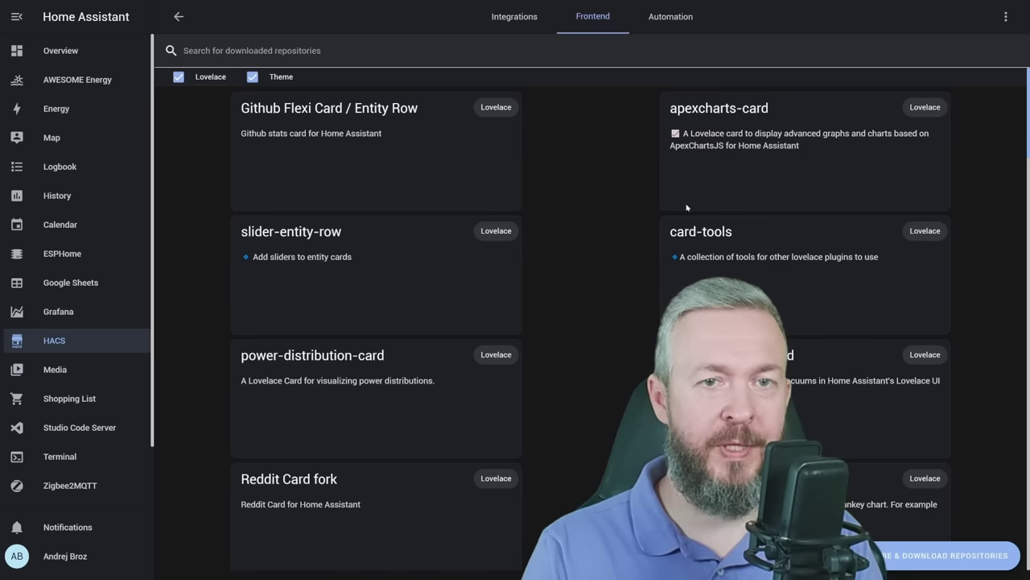
click(1005, 16)
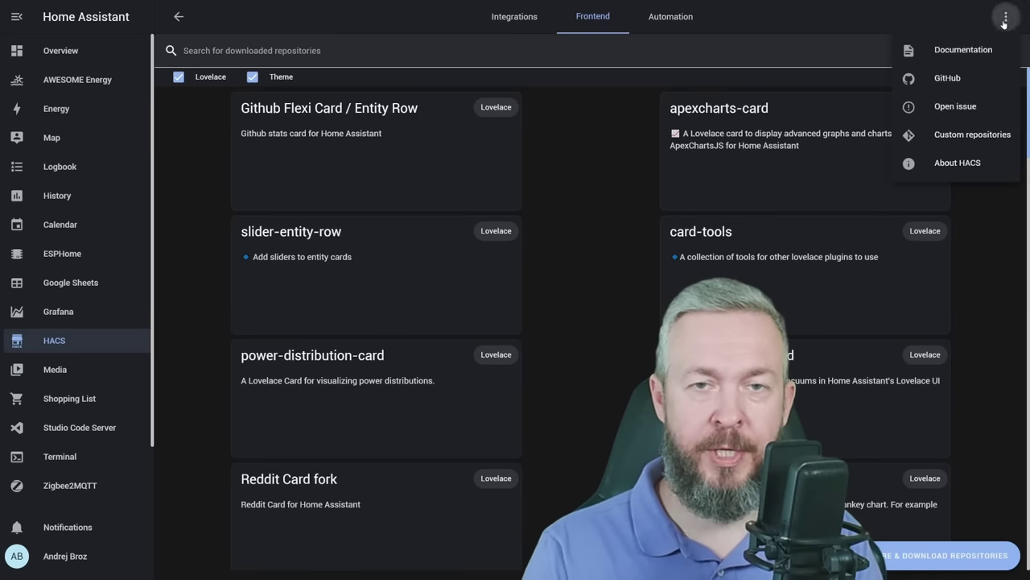
click(968, 137)
click(632, 400)
key(ctrl+v)
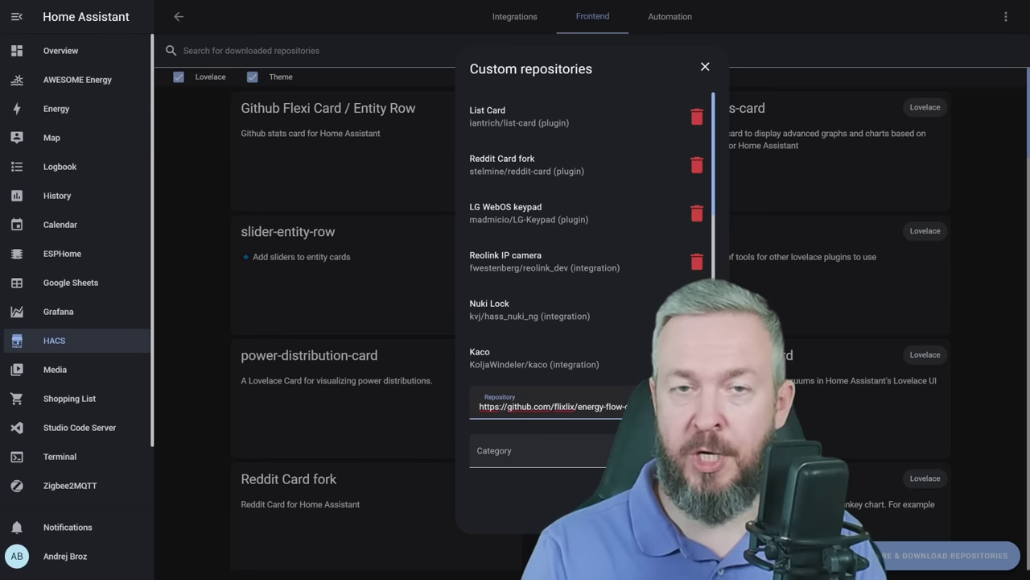
click(538, 451)
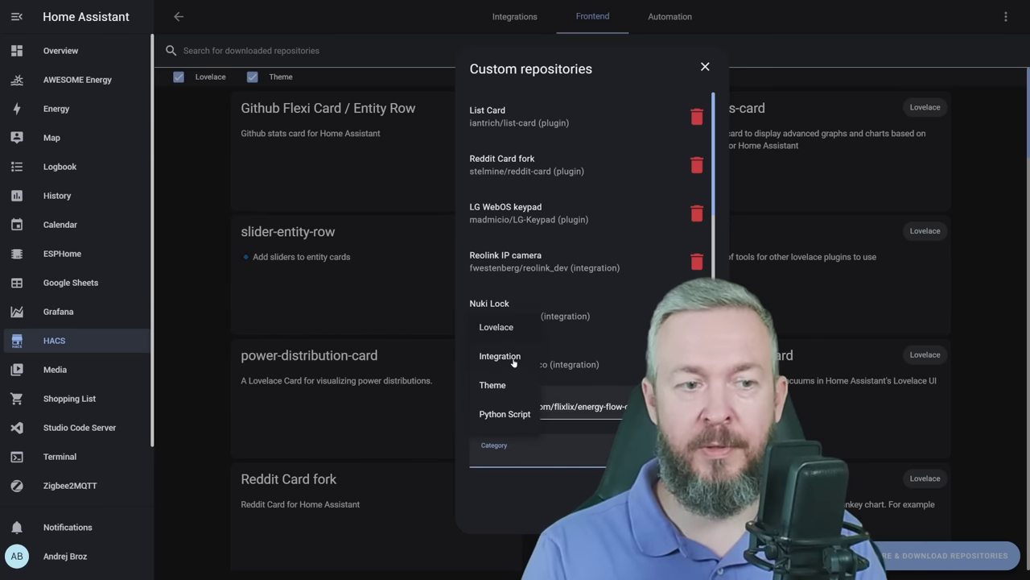
click(497, 328)
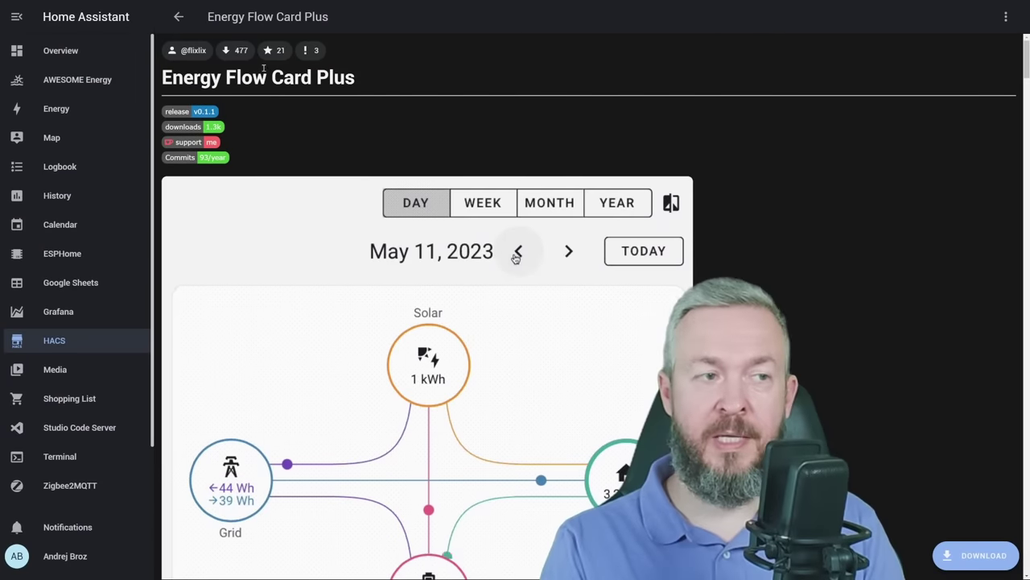
- Open Energy Flow Card Plus in HACS and download version v0.1.1
click(517, 253)
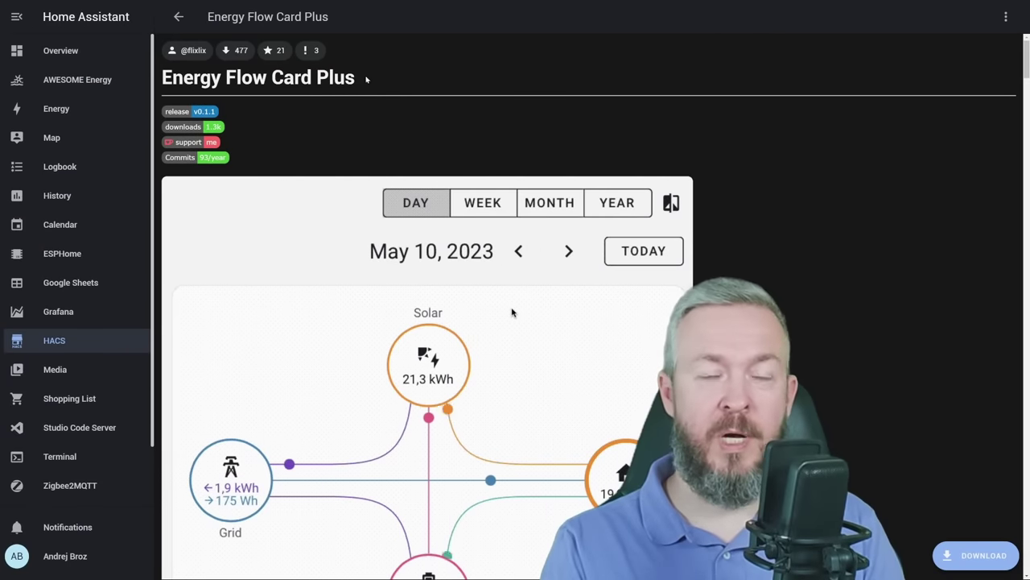
click(519, 256)
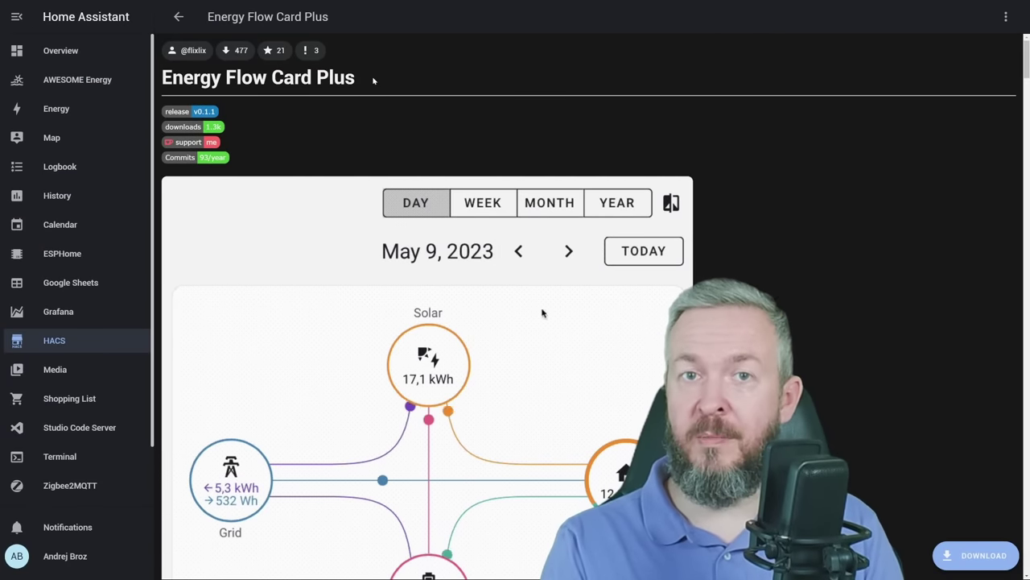
click(614, 259)
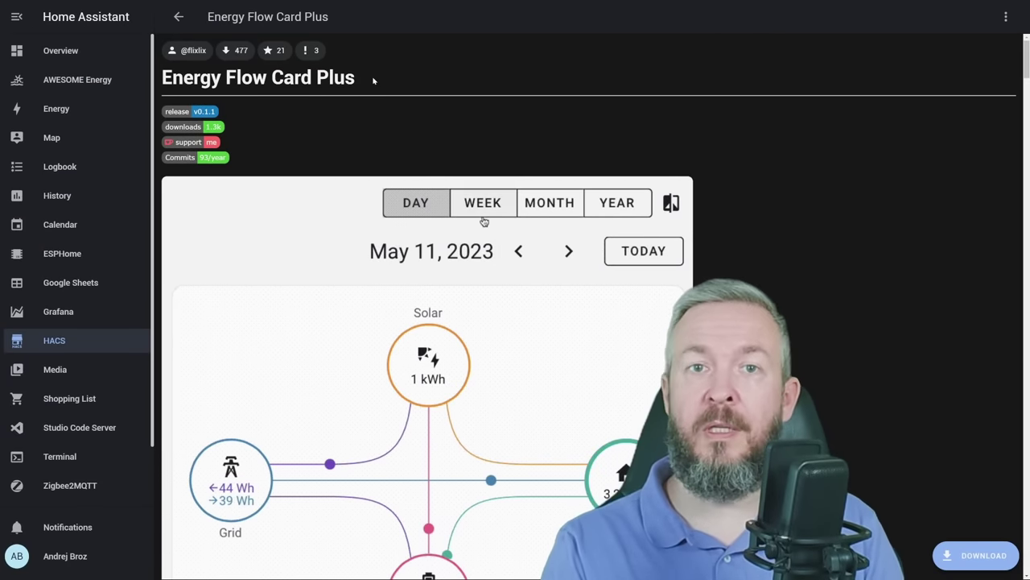
click(483, 206)
click(530, 254)
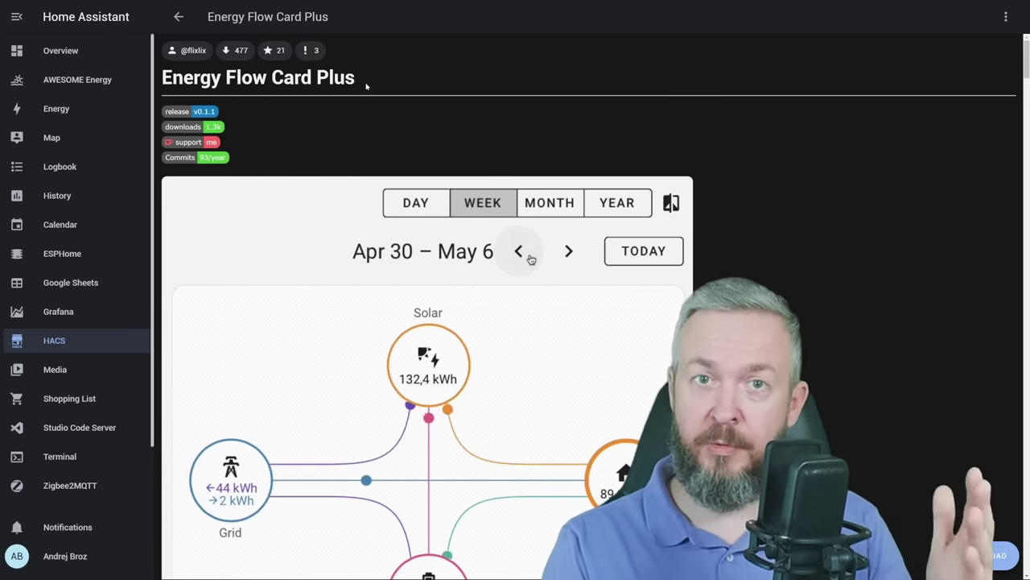
click(525, 254)
click(544, 203)
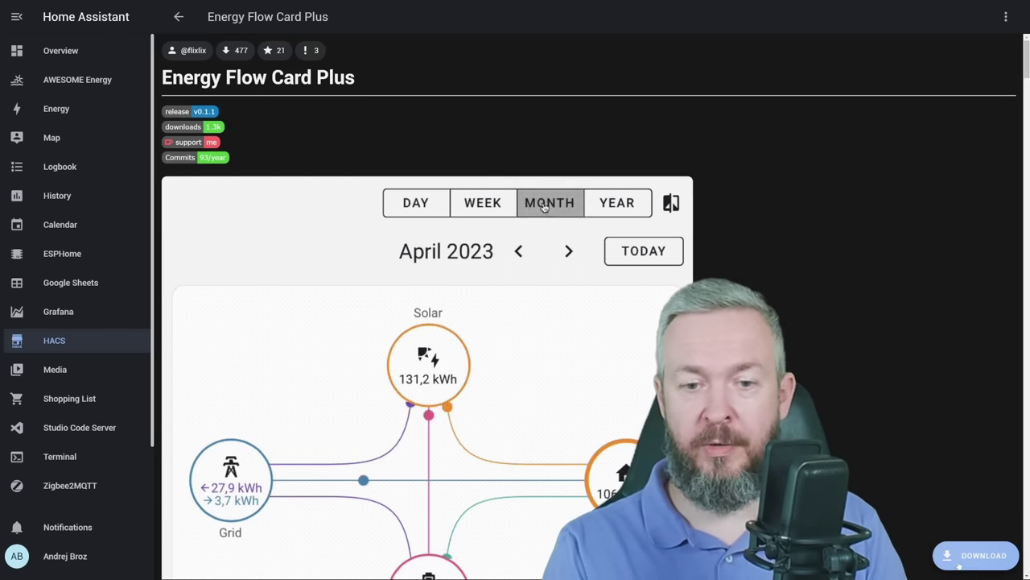
click(975, 555)
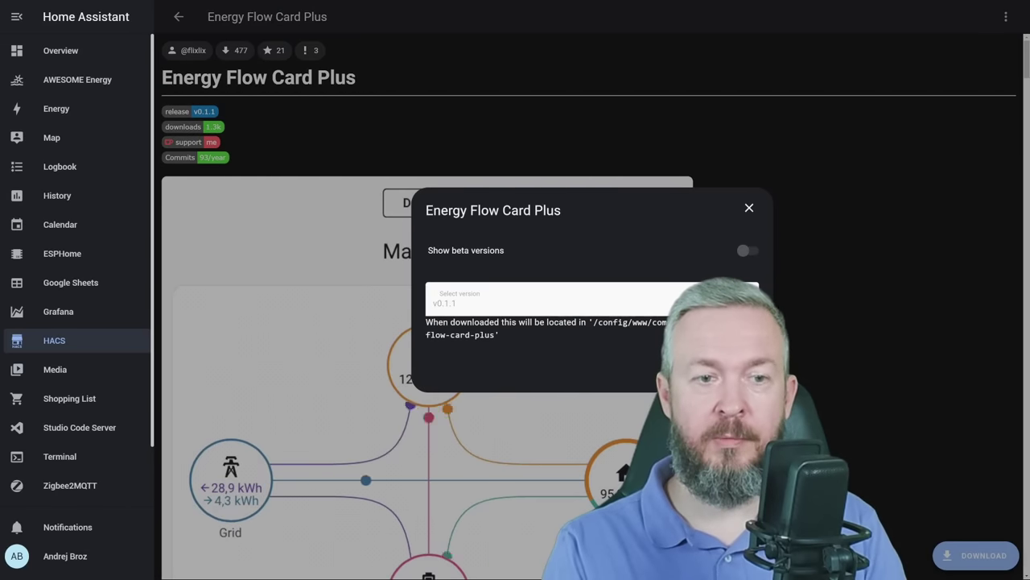
- Reload the browser and scroll through the AWESOME Energy dashboard showing the new energy flow card
click(713, 325)
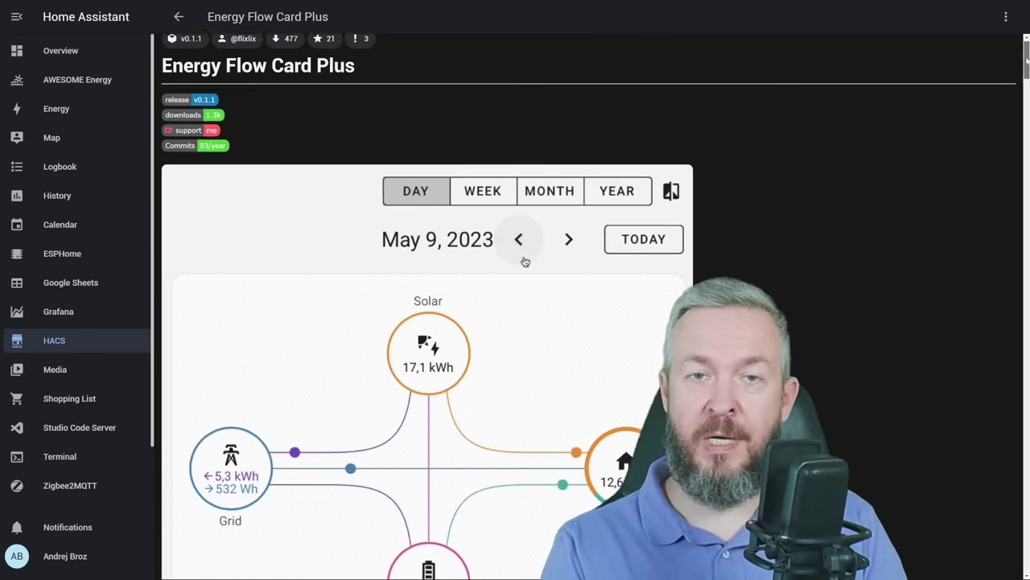
scroll(589, 306, down, 7)
scroll(589, 305, down, 5)
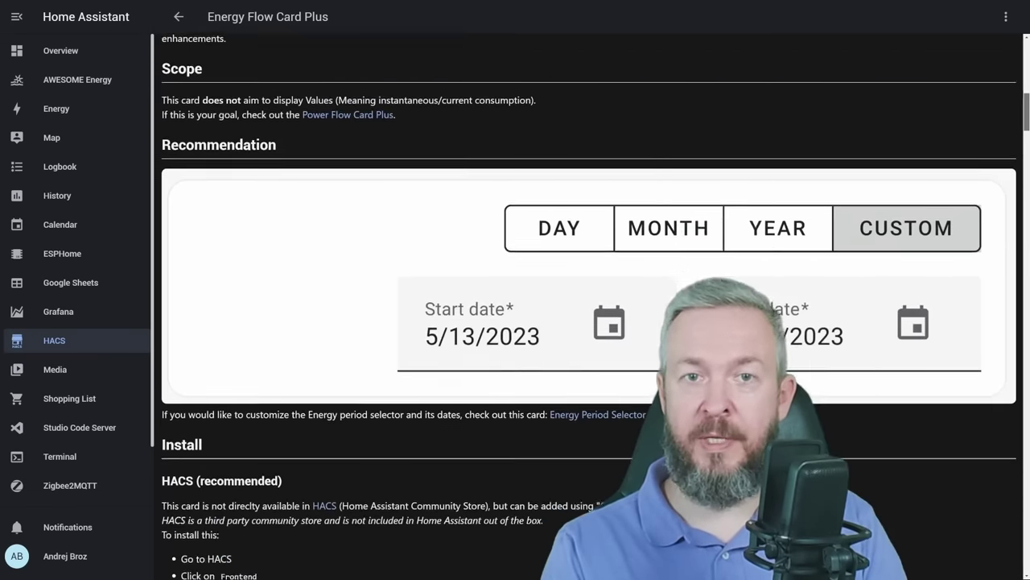
scroll(590, 306, up, 2)
scroll(454, 153, up, 2)
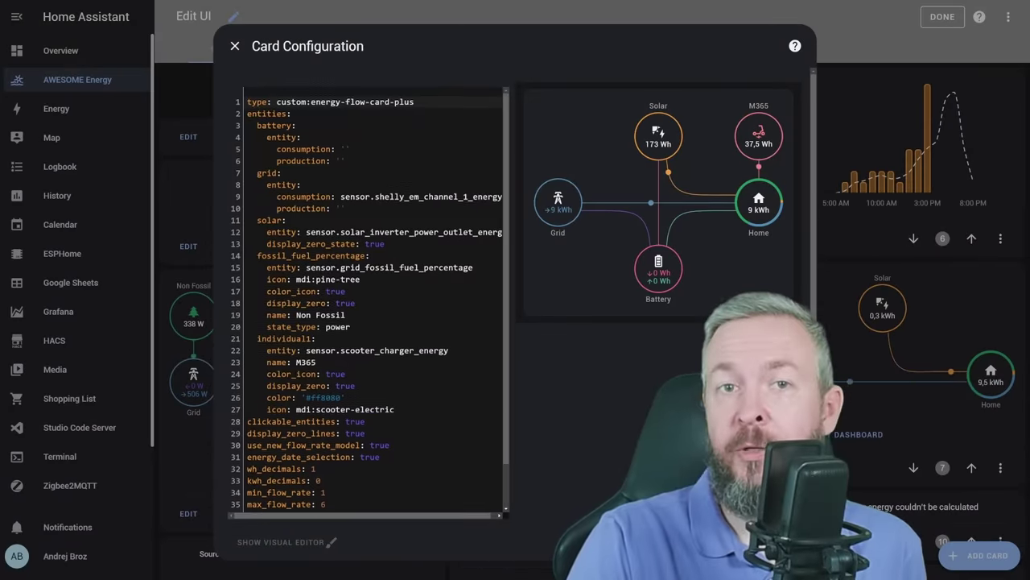
- Scroll through the Energy Flow Card Plus YAML defining grid, solar, fossil-fuel percentage and M365 entities
scroll(374, 298, down, 2)
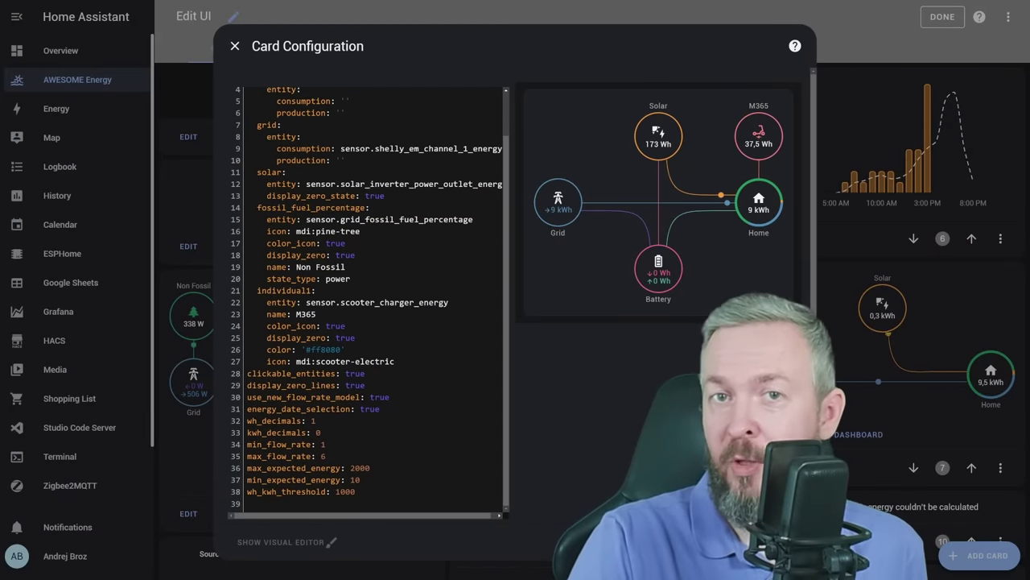
scroll(374, 298, up, 2)
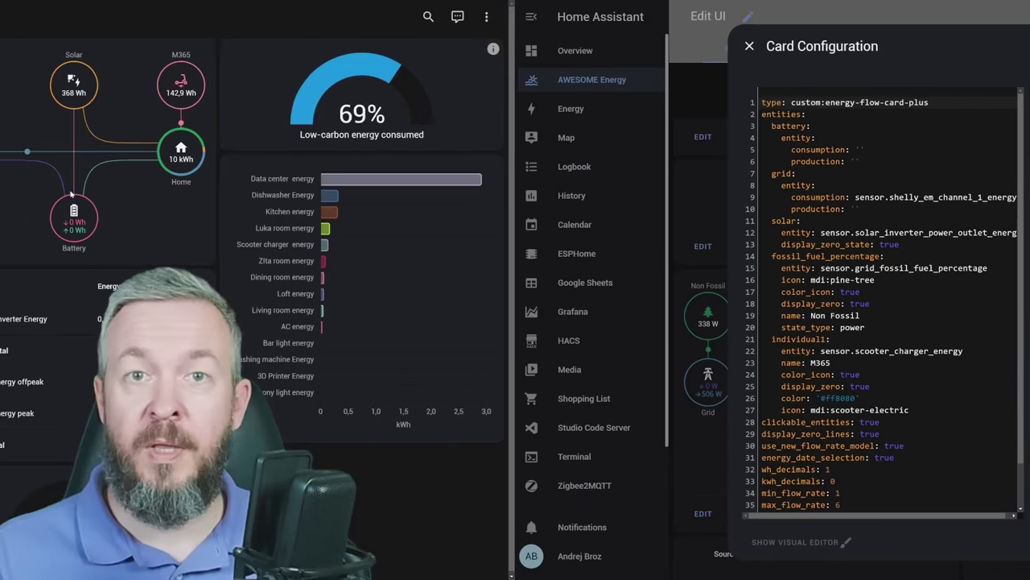